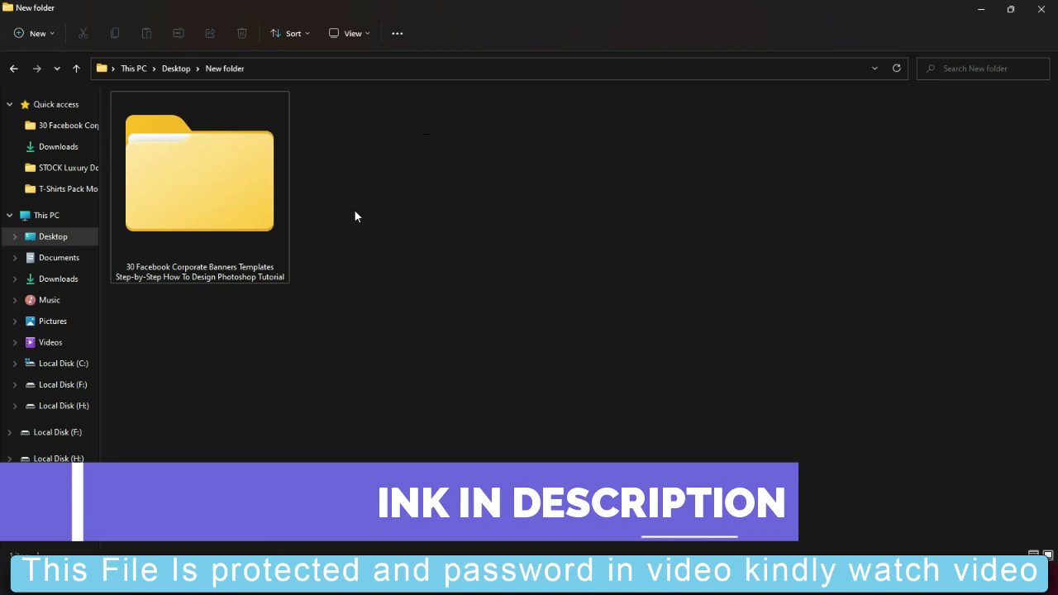
Step: Open the 20 Facebook Corporate Banners Templates Free Download folder and show extra large thumbnails
{"action": "double_click", "coordinate": [279, 208]}
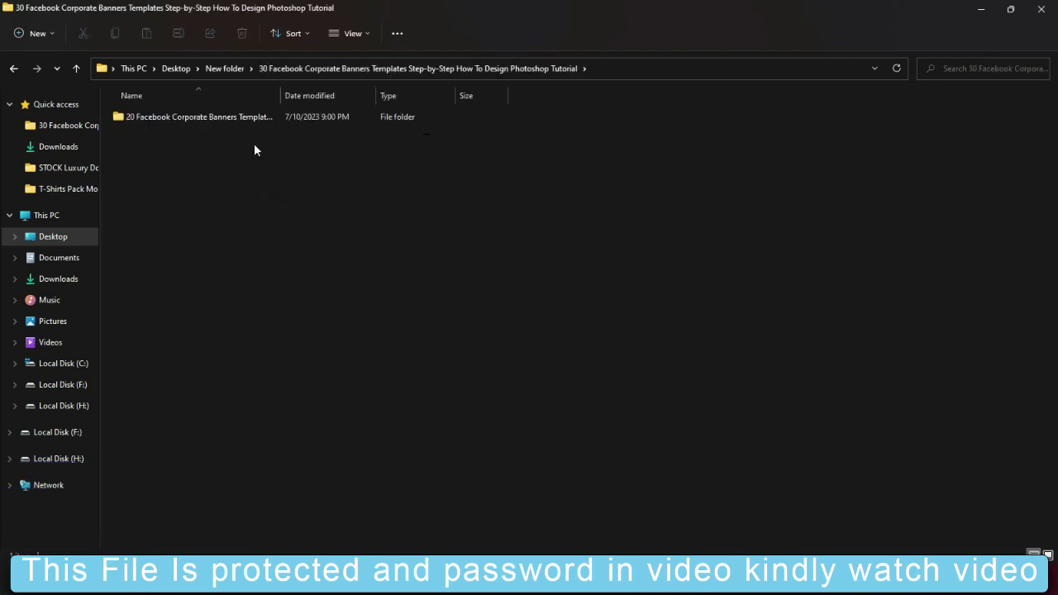
{"action": "double_click", "coordinate": [232, 116]}
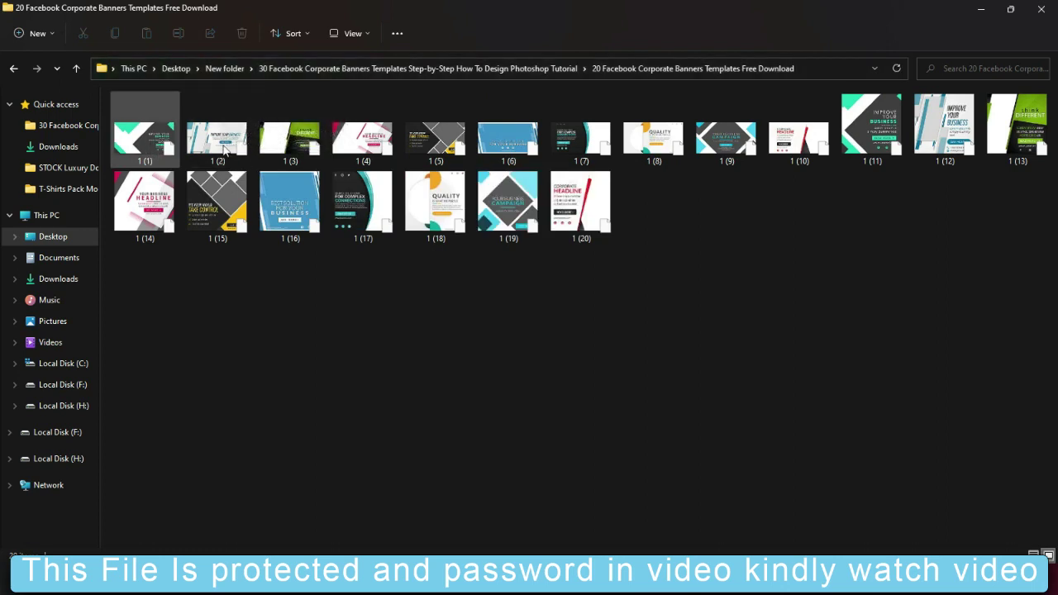
{"action": "left_click", "coordinate": [145, 132]}
{"action": "left_click", "coordinate": [344, 51]}
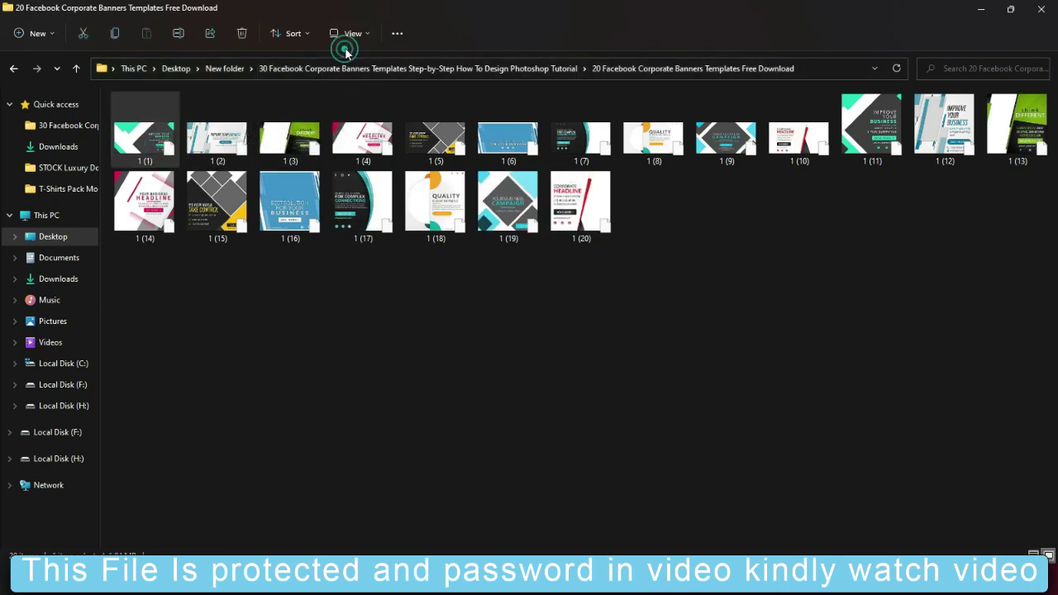
{"action": "left_click", "coordinate": [349, 35]}
{"action": "left_click", "coordinate": [350, 63]}
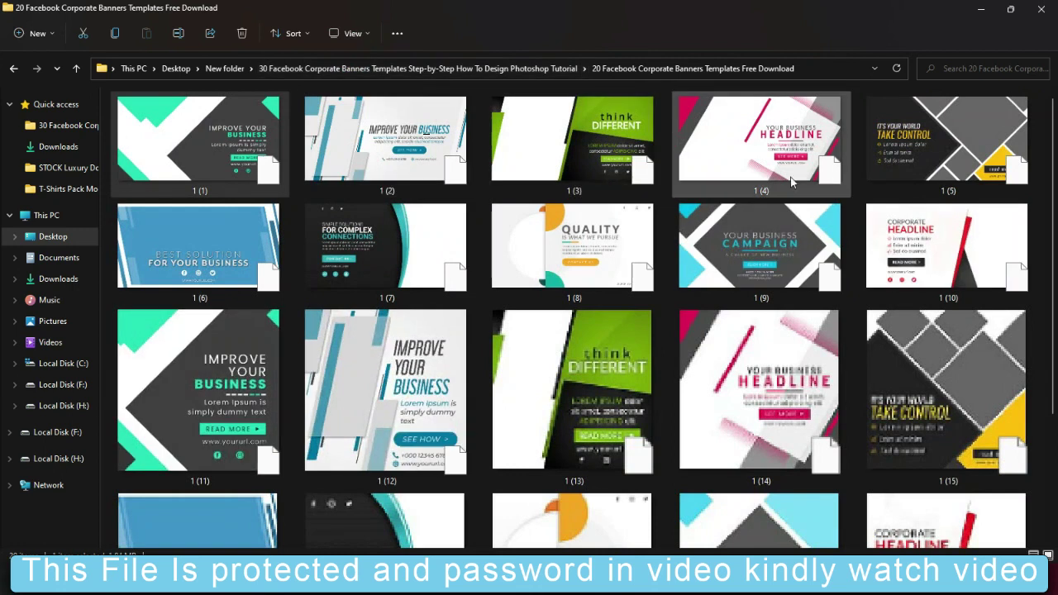
Step: Browse the thumbnails and open banner template 1 (12) in Photoshop
{"action": "scroll", "coordinate": [541, 368], "scroll_direction": "down", "scroll_amount": 3}
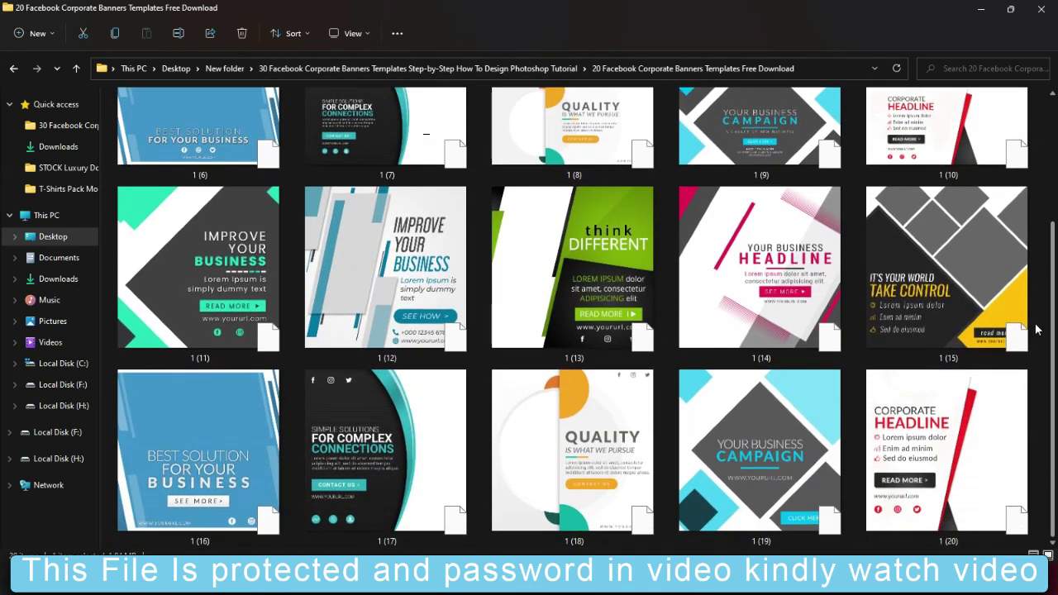
{"action": "scroll", "coordinate": [814, 374], "scroll_direction": "up", "scroll_amount": 3}
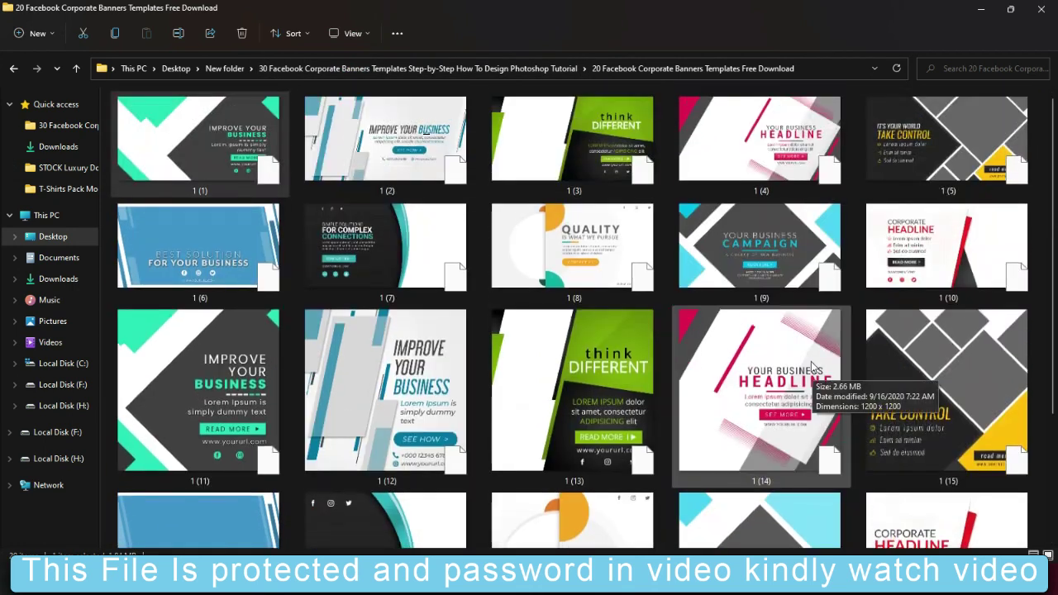
{"action": "scroll", "coordinate": [781, 340], "scroll_direction": "down", "scroll_amount": 3}
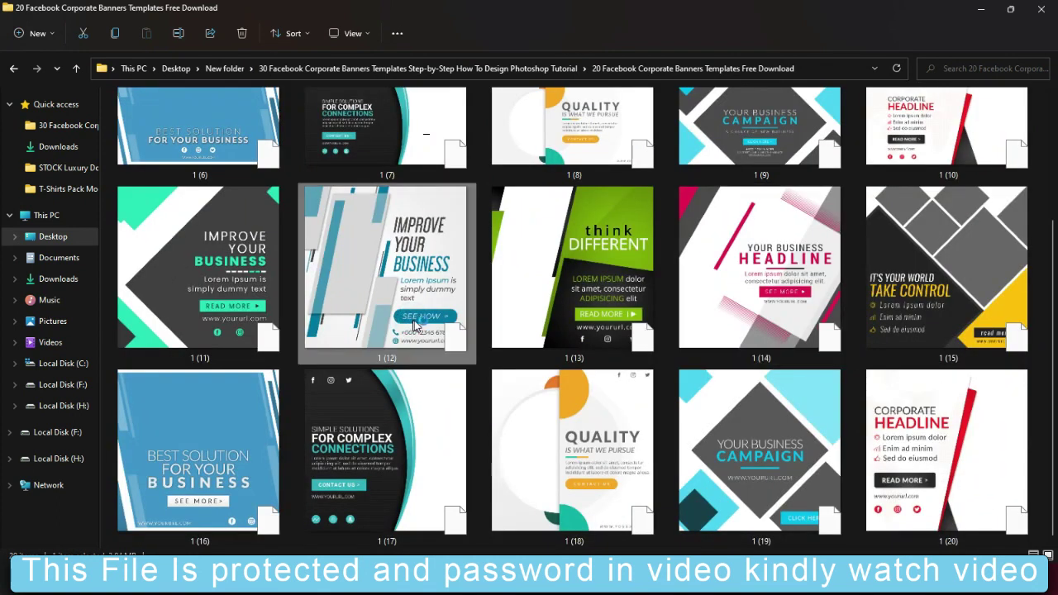
{"action": "double_click", "coordinate": [416, 325]}
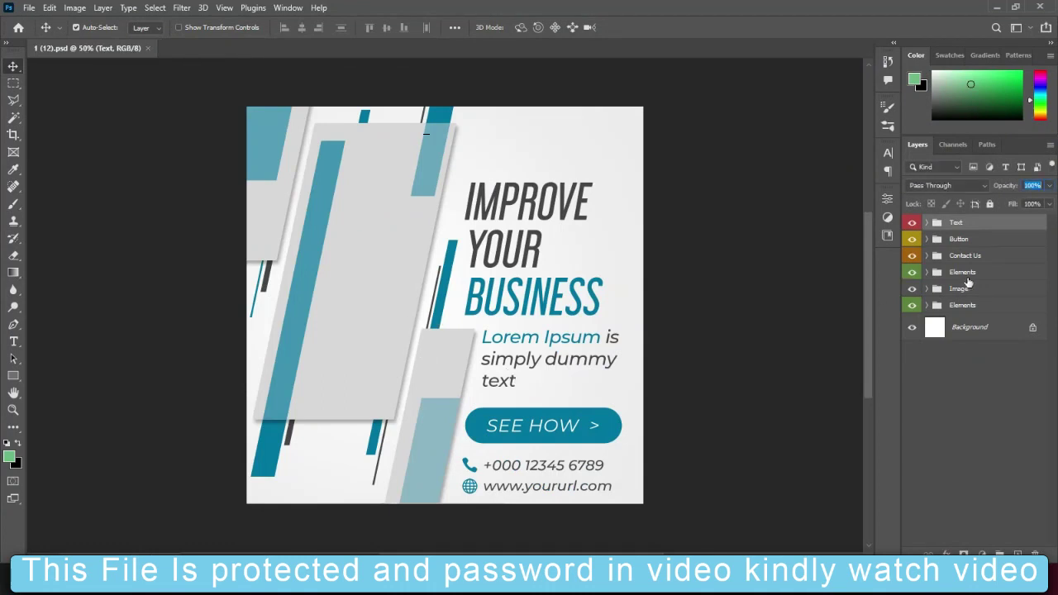
Step: Expand the Image group and open the centre Image smart object as Rectangle 13.psb
{"action": "left_click", "coordinate": [925, 289]}
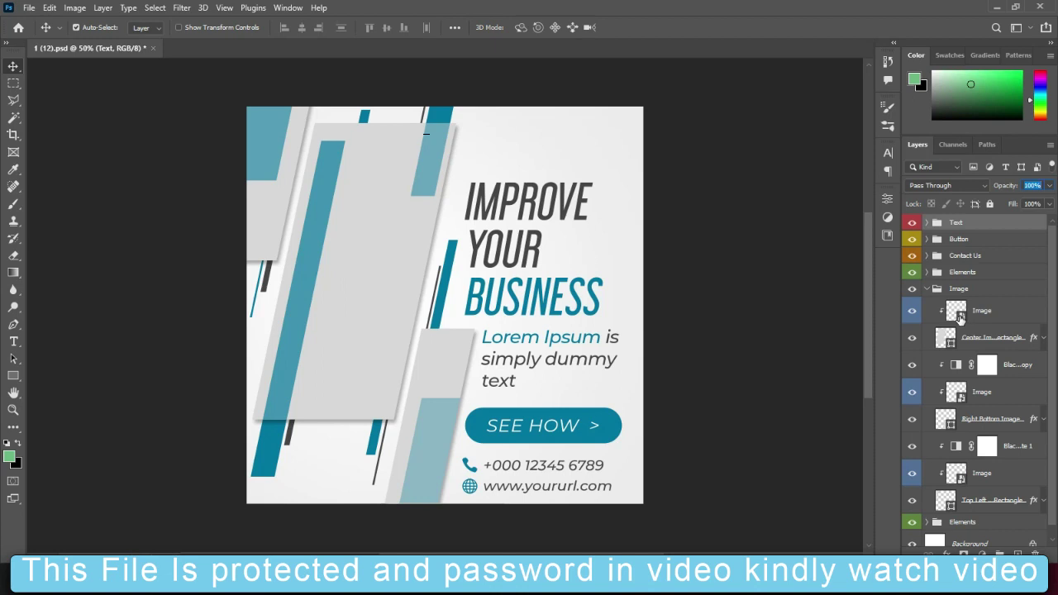
{"action": "left_click", "coordinate": [909, 313]}
{"action": "left_click", "coordinate": [351, 290]}
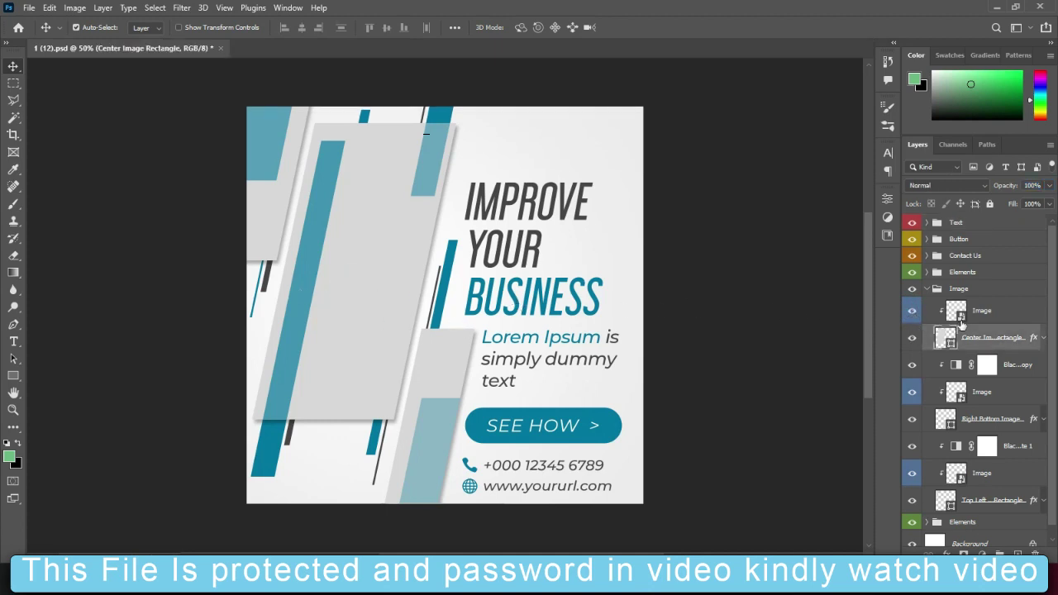
{"action": "double_click", "coordinate": [958, 314]}
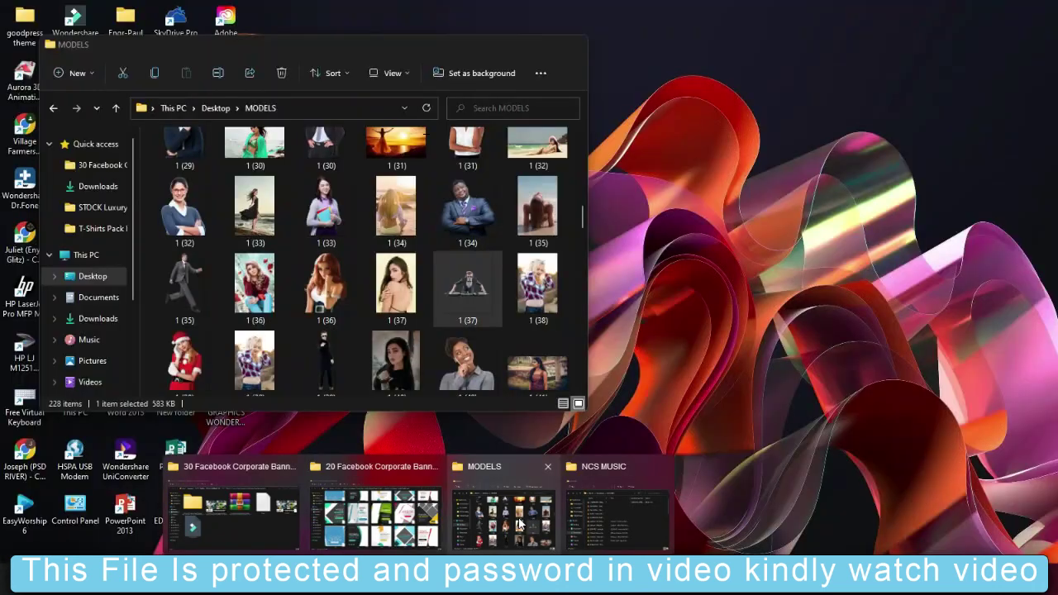
Step: Drag photo 1 (72) from the MODELS folder onto the canvas, then cancel placing it
{"action": "left_click", "coordinate": [502, 512]}
{"action": "scroll", "coordinate": [412, 217], "scroll_direction": "down", "scroll_amount": 3}
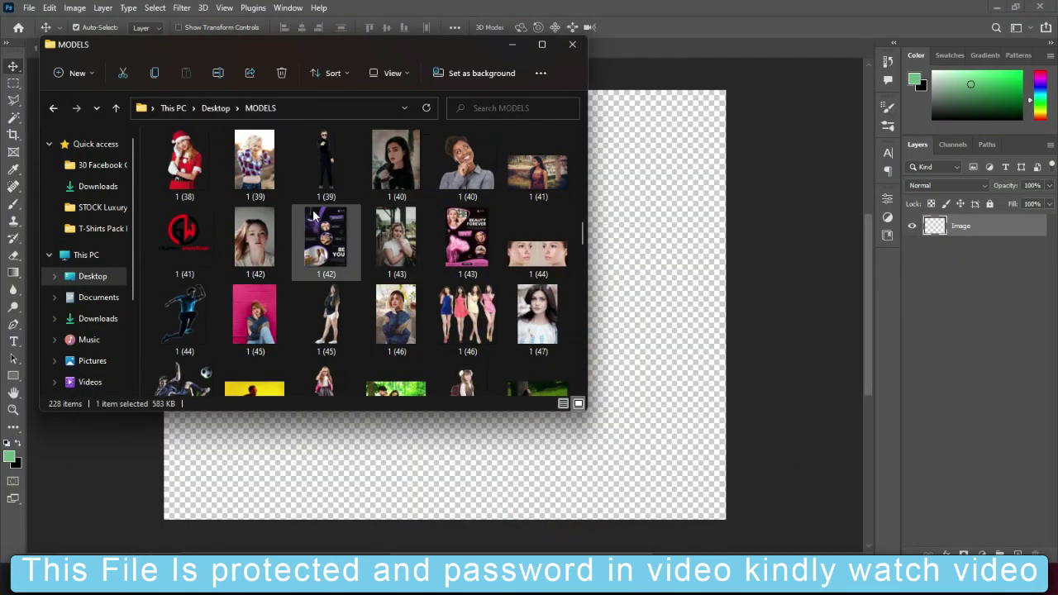
{"action": "scroll", "coordinate": [444, 281], "scroll_direction": "down", "scroll_amount": 3}
{"action": "scroll", "coordinate": [437, 275], "scroll_direction": "down", "scroll_amount": 3}
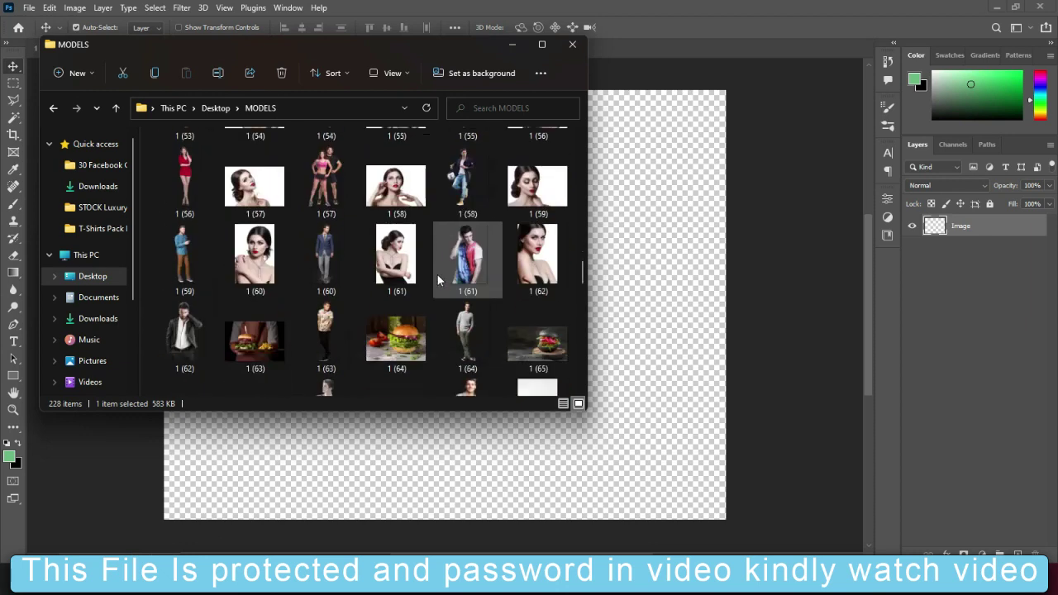
{"action": "scroll", "coordinate": [427, 266], "scroll_direction": "down", "scroll_amount": 1}
{"action": "scroll", "coordinate": [426, 265], "scroll_direction": "down", "scroll_amount": 2}
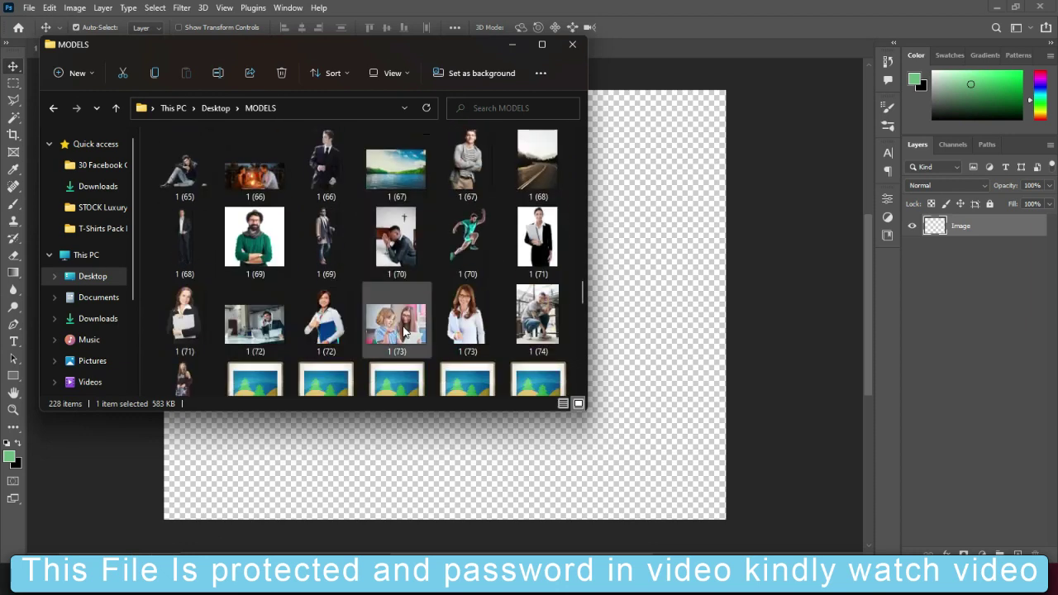
{"action": "mouse_move", "coordinate": [256, 318]}
{"action": "left_mouse_down"}
{"action": "mouse_move", "coordinate": [402, 469]}
{"action": "mouse_move", "coordinate": [411, 459]}
{"action": "left_mouse_up"}
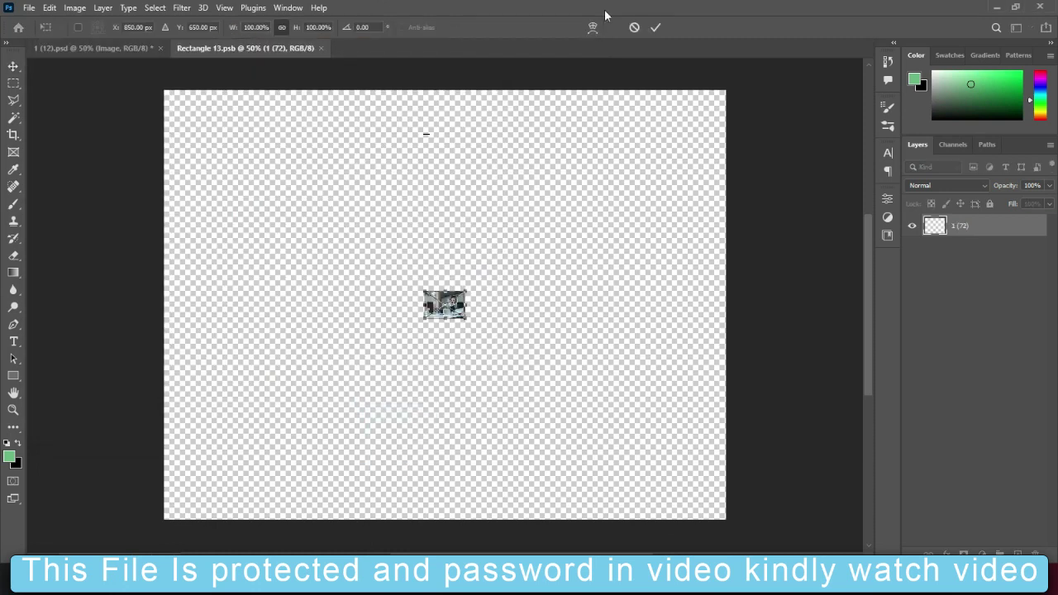
{"action": "left_click", "coordinate": [634, 27]}
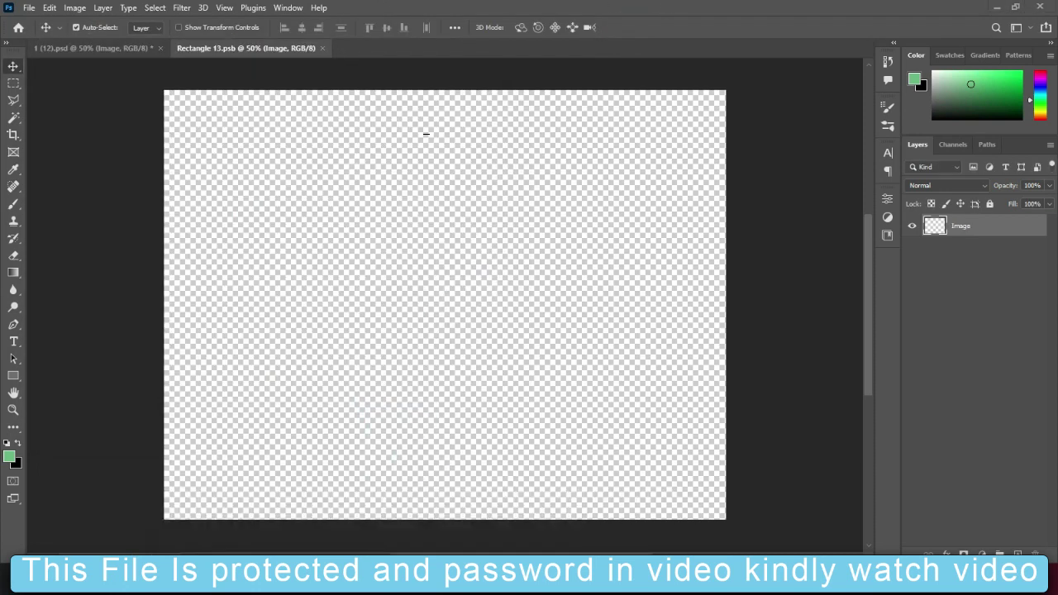
Step: Place photo 1 (81) of the woman at a laptop onto the placeholder canvas
{"action": "left_click", "coordinate": [491, 516]}
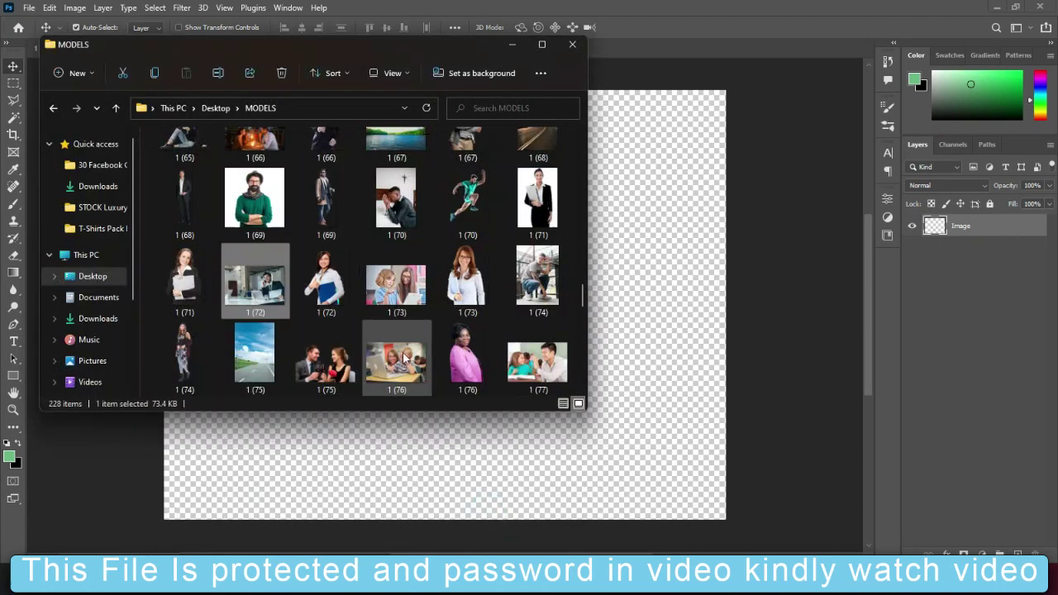
{"action": "left_click_drag", "start_coordinate": [581, 302], "coordinate": [583, 319]}
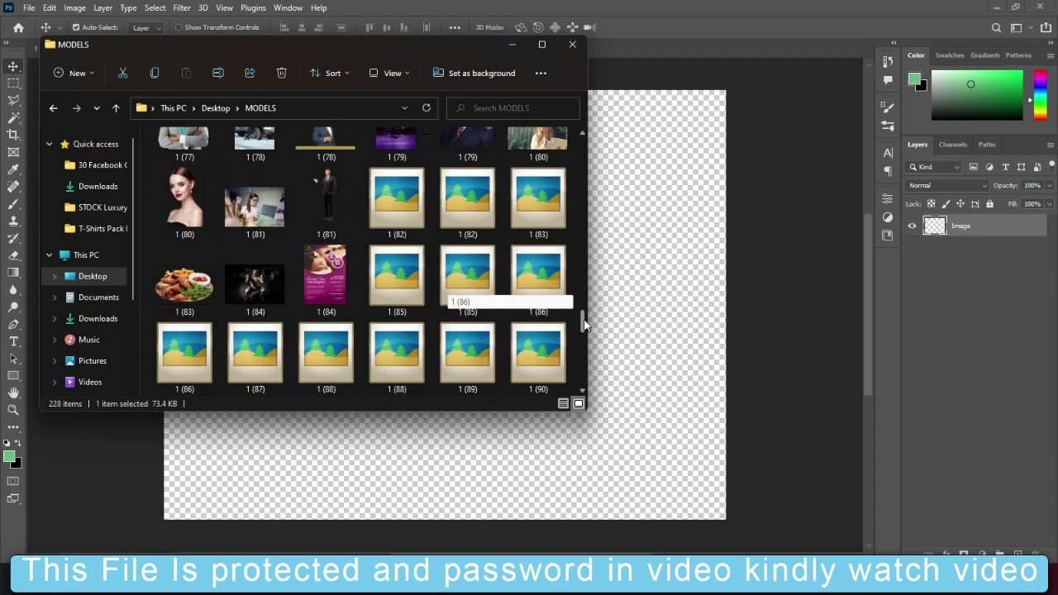
{"action": "left_click_drag", "start_coordinate": [272, 242], "coordinate": [456, 493]}
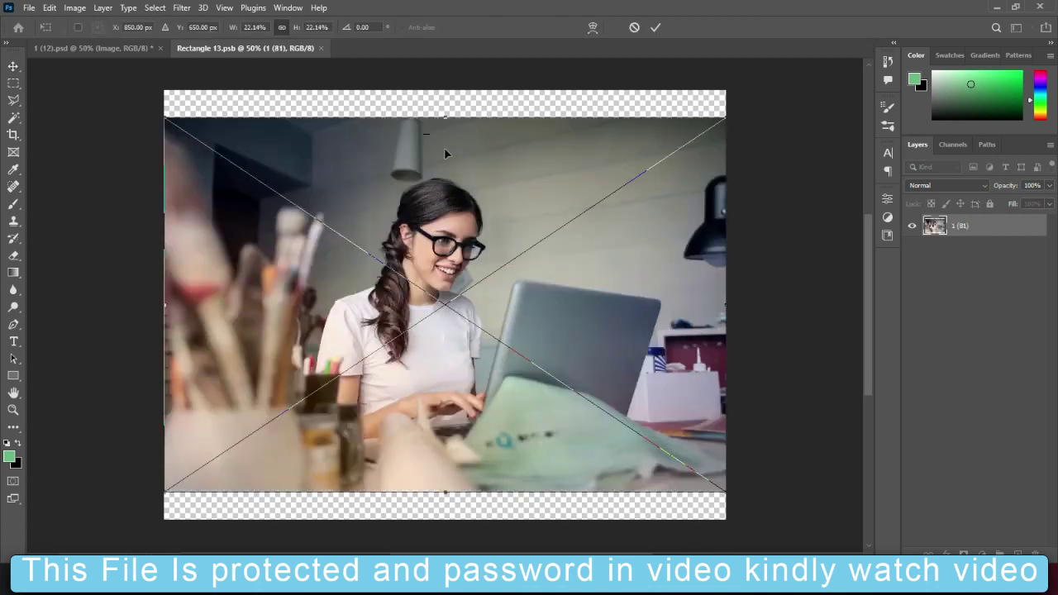
Step: Scale photo 1 (81) to 25.39% so it covers the canvas, commit, and close the smart object
{"action": "left_click_drag", "start_coordinate": [442, 117], "coordinate": [442, 90]}
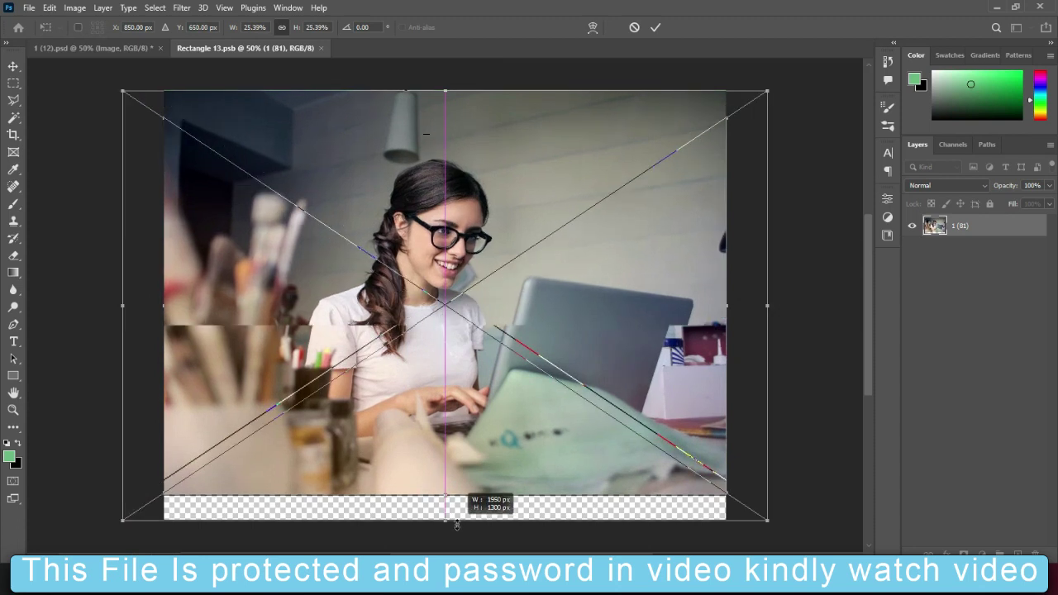
{"action": "left_click_drag", "start_coordinate": [442, 493], "coordinate": [445, 520]}
{"action": "left_click", "coordinate": [655, 27]}
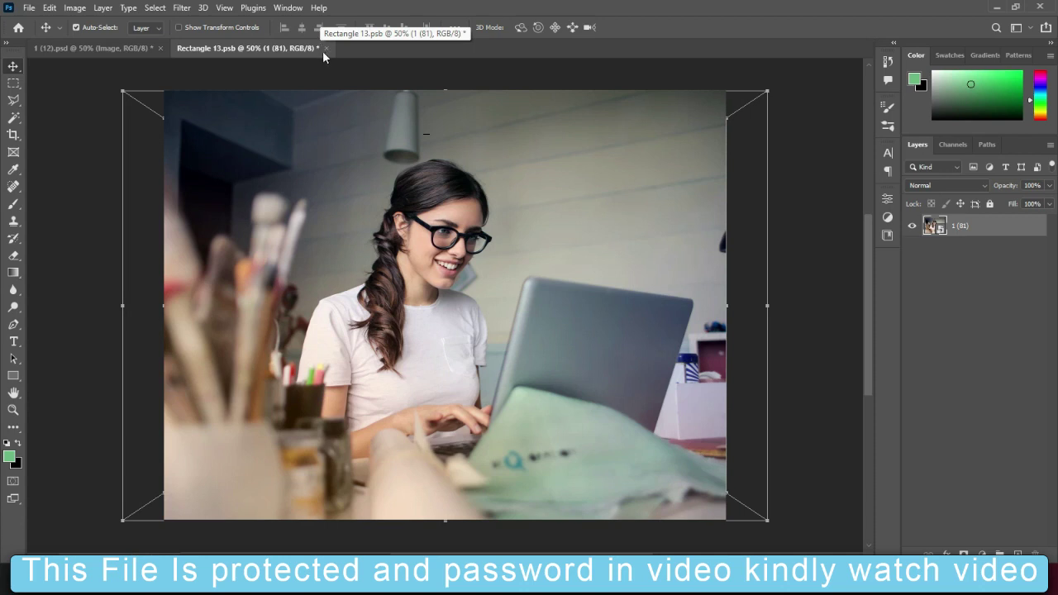
{"action": "left_click", "coordinate": [325, 48]}
Step: Save Rectangle 13.psb, then select the headline and SEE HOW button layers in 1 (12).psd
{"action": "left_click", "coordinate": [464, 222]}
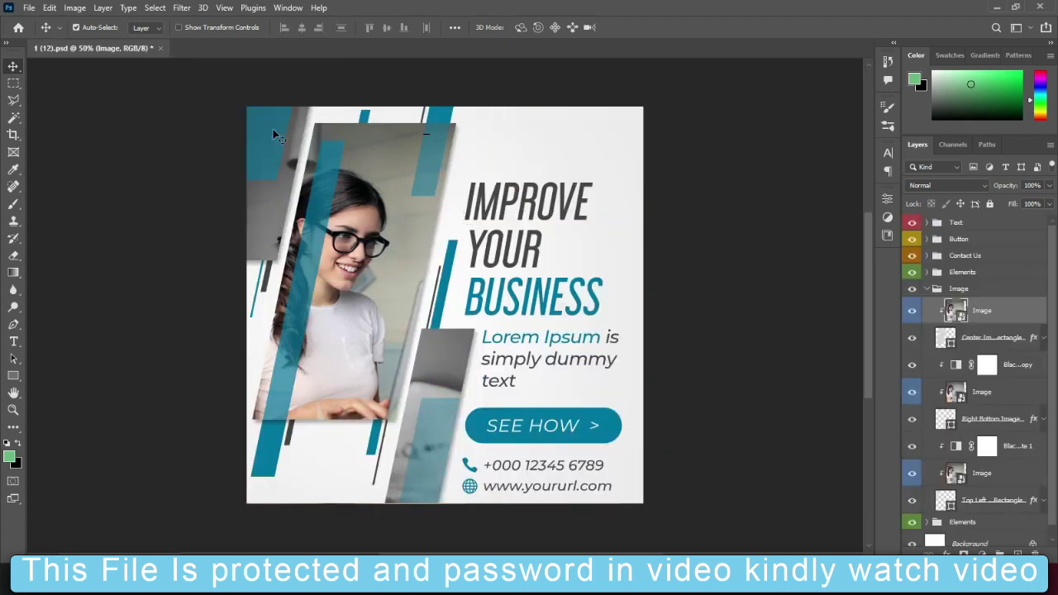
{"action": "left_click", "coordinate": [513, 260]}
{"action": "left_click", "coordinate": [912, 245]}
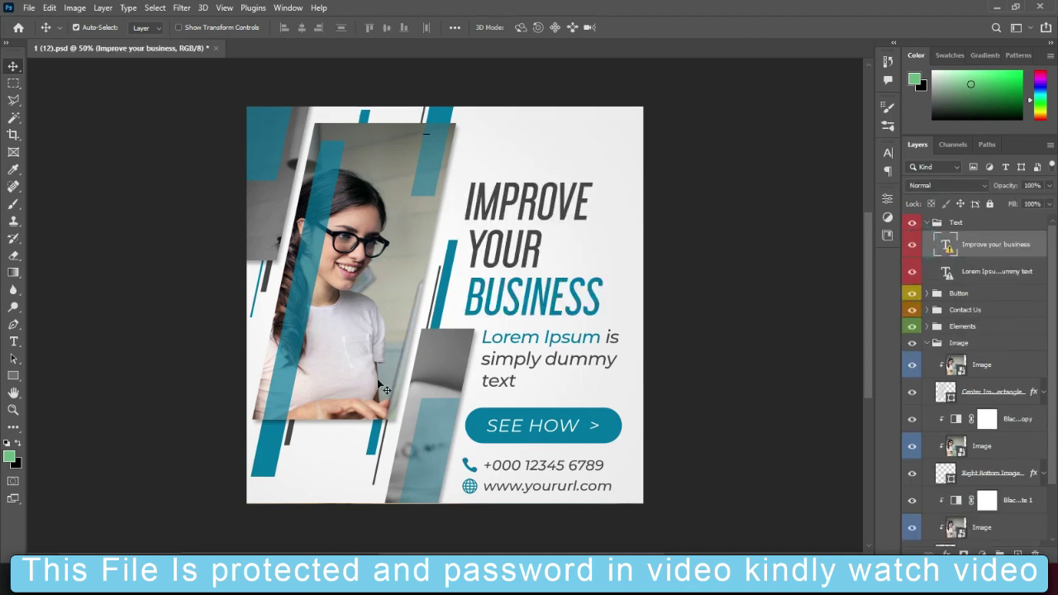
{"action": "left_click", "coordinate": [500, 422]}
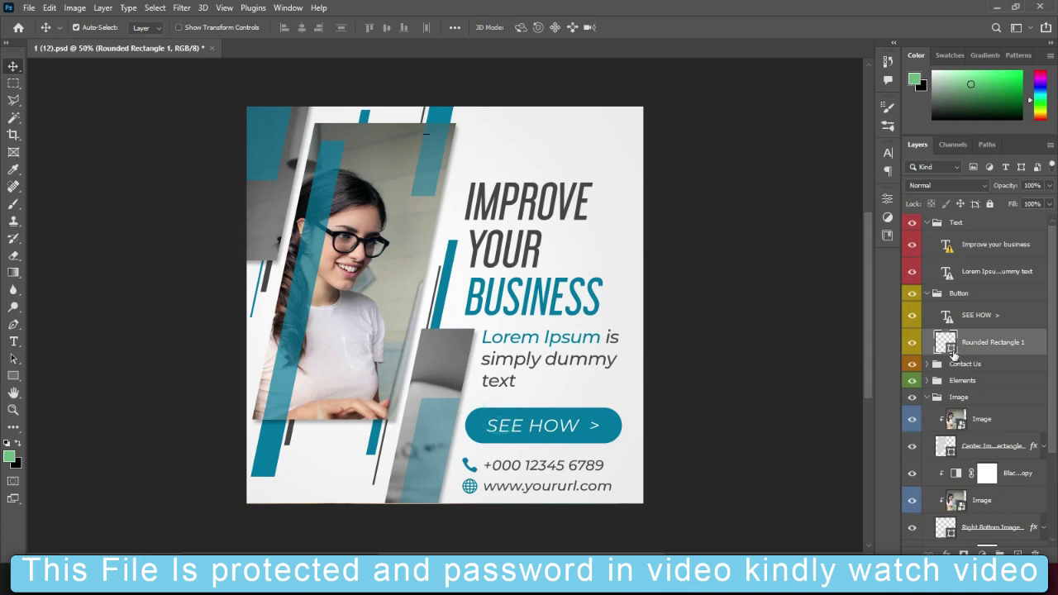
Step: Fill the SEE HOW button's Rounded Rectangle 1 with bright red #dc1b1b
{"action": "double_click", "coordinate": [949, 344]}
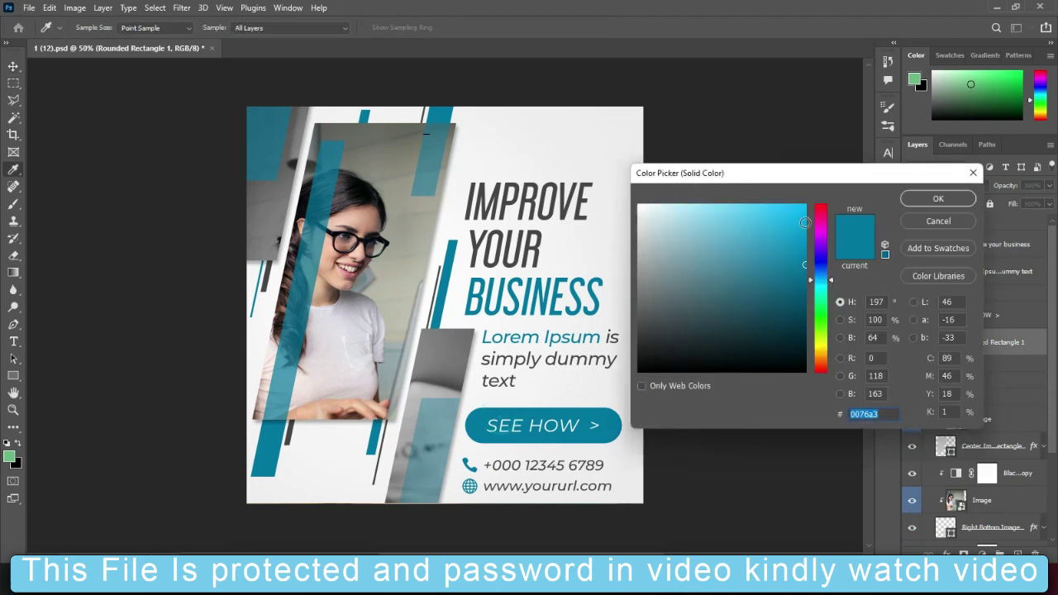
{"action": "left_click", "coordinate": [821, 208]}
{"action": "left_click_drag", "start_coordinate": [794, 212], "coordinate": [785, 227]}
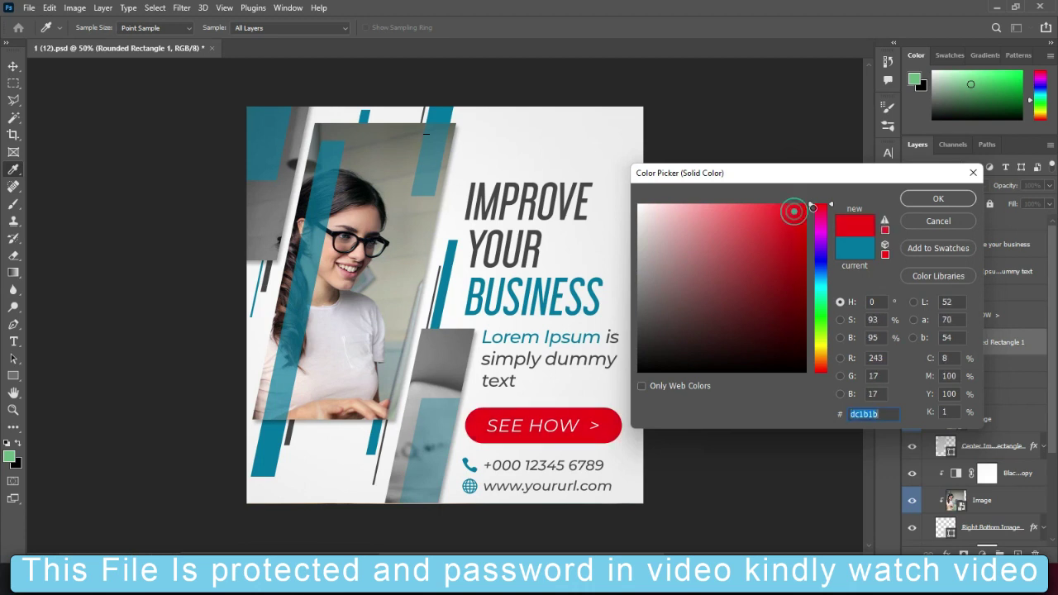
{"action": "left_click", "coordinate": [938, 198]}
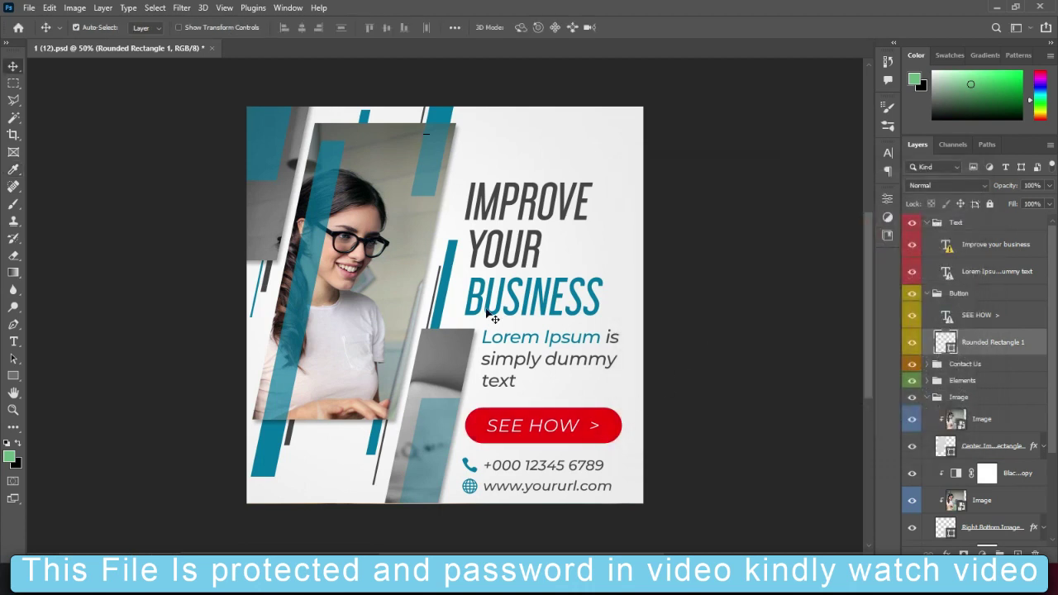
Step: Recolour accent bars Rectangle 3 and Rectangle 1 to the SEE HOW button red
{"action": "left_click", "coordinate": [436, 109]}
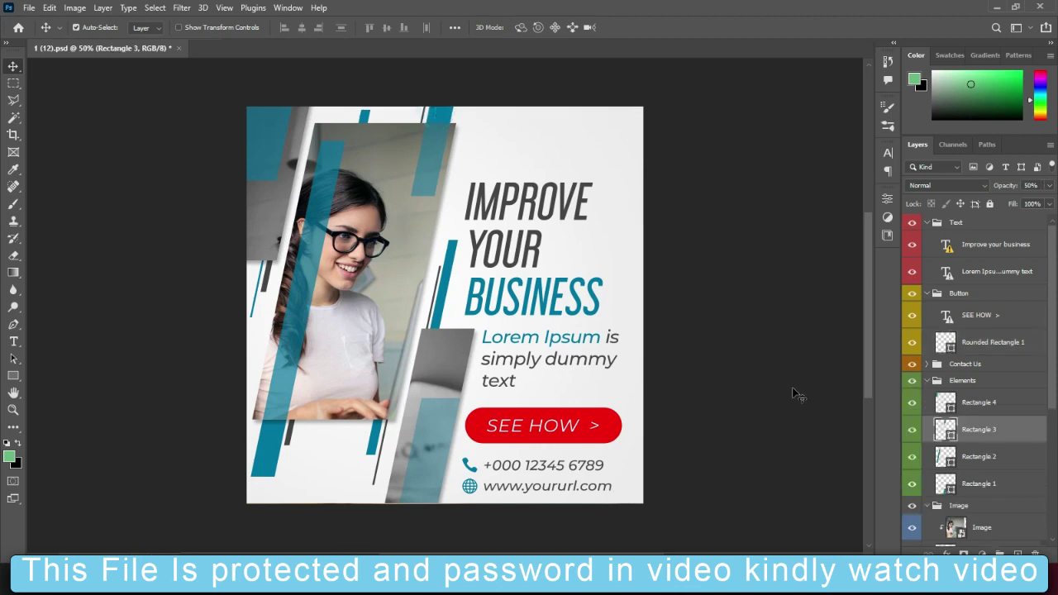
{"action": "double_click", "coordinate": [953, 436]}
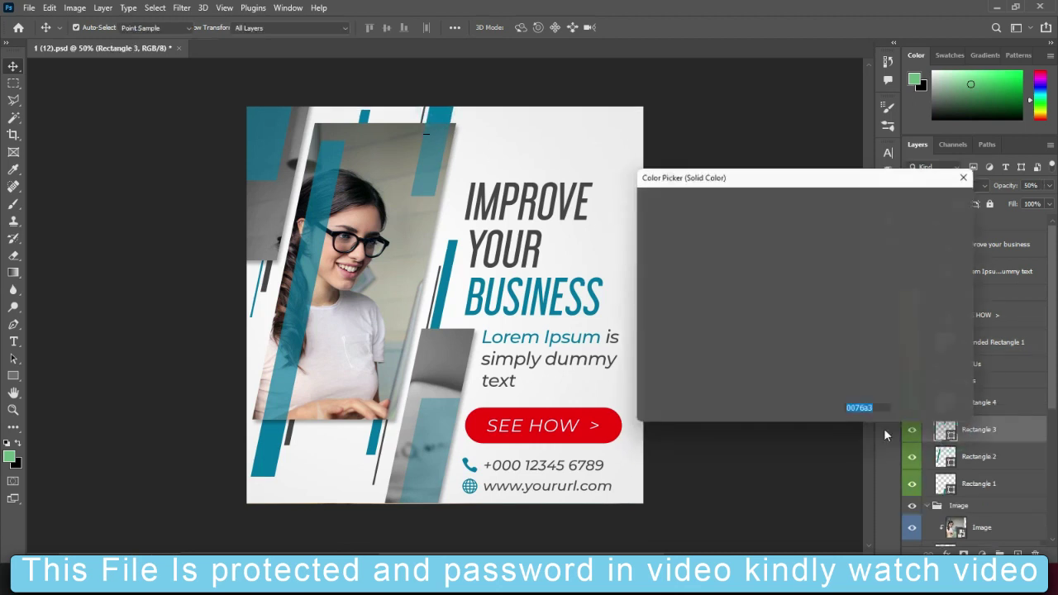
{"action": "left_click", "coordinate": [598, 415]}
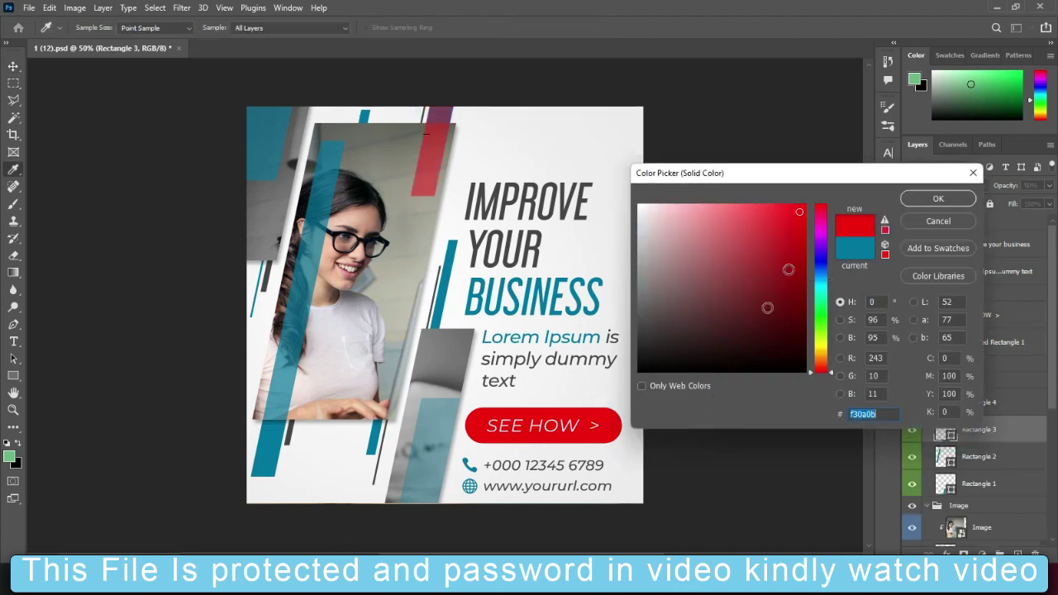
{"action": "left_click", "coordinate": [914, 199]}
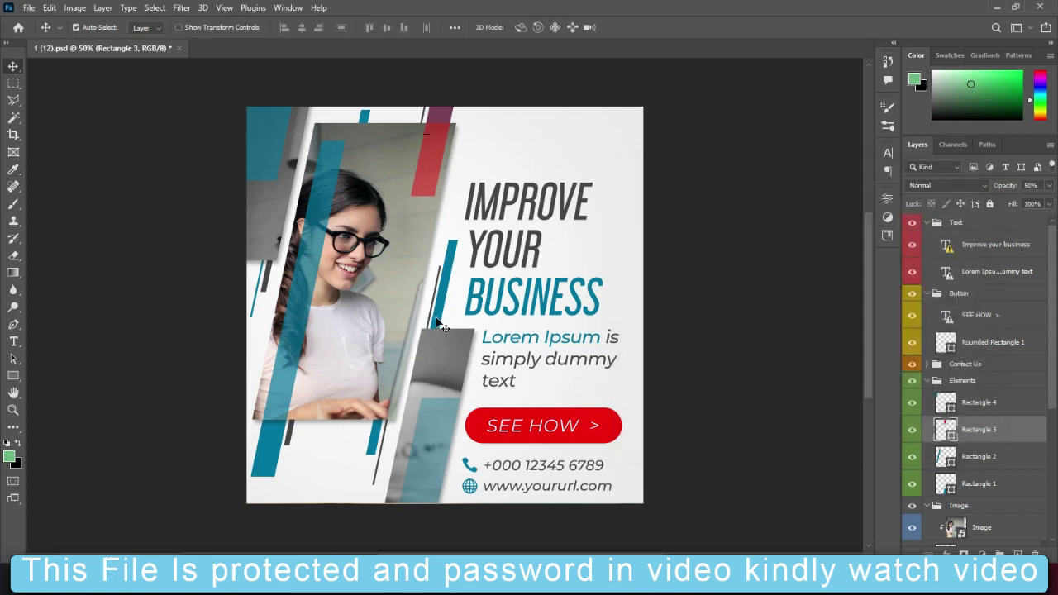
{"action": "left_click", "coordinate": [444, 327]}
{"action": "double_click", "coordinate": [945, 533]}
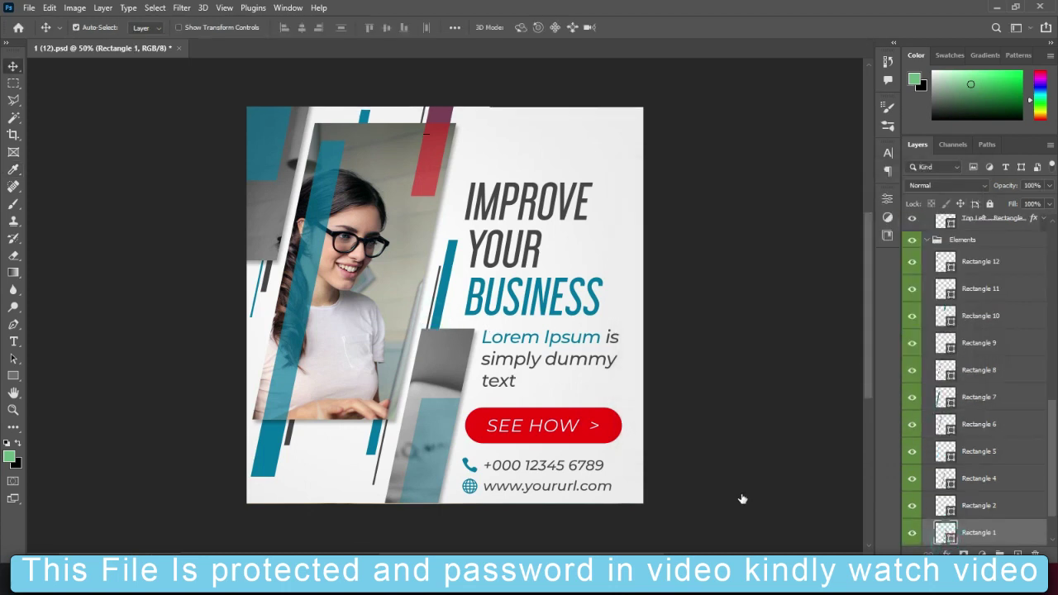
{"action": "left_click", "coordinate": [577, 412]}
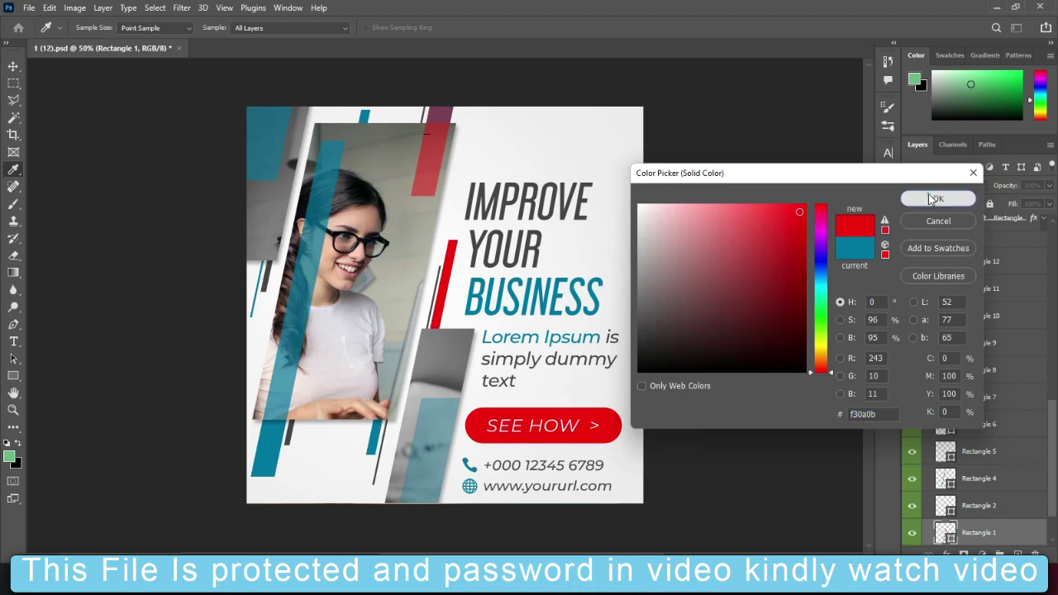
{"action": "left_click", "coordinate": [938, 198]}
Step: Recolour accent bars Rectangle 7 and Rectangle 2 to the same button red
{"action": "left_click", "coordinate": [281, 455]}
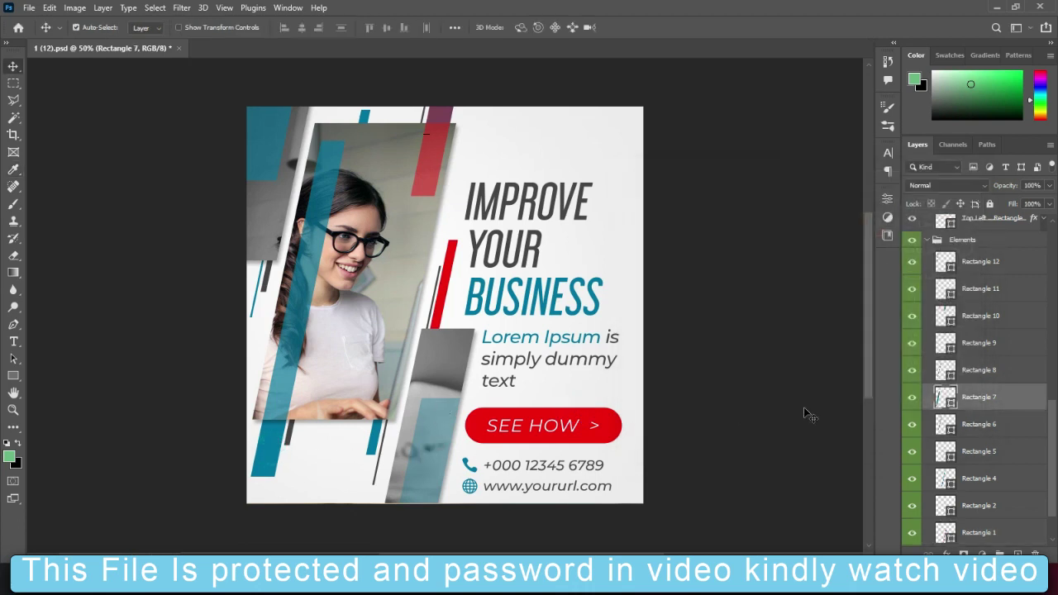
{"action": "double_click", "coordinate": [951, 402]}
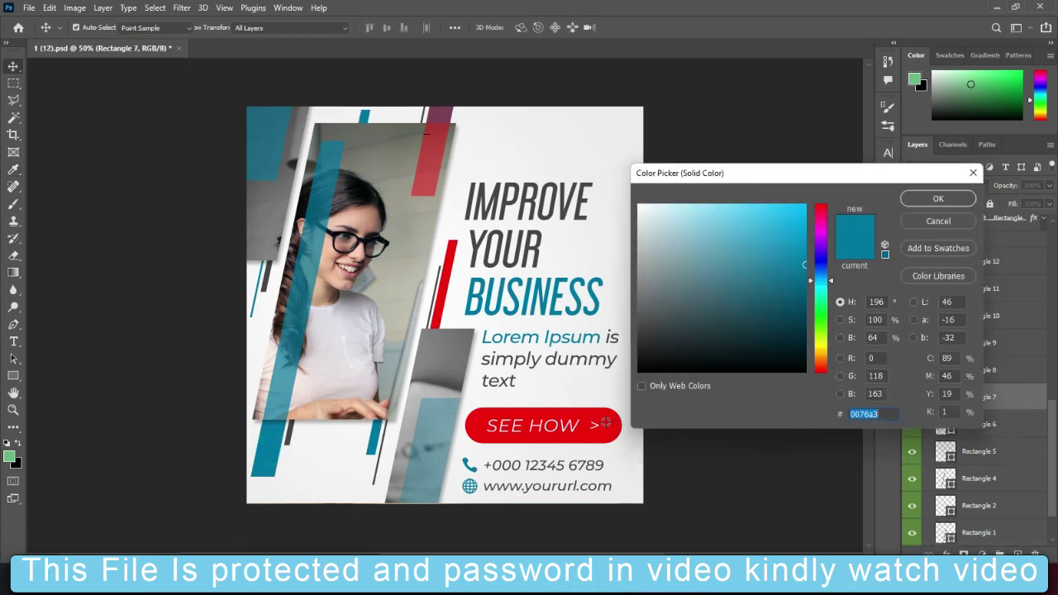
{"action": "left_click", "coordinate": [609, 421]}
{"action": "left_click", "coordinate": [939, 200]}
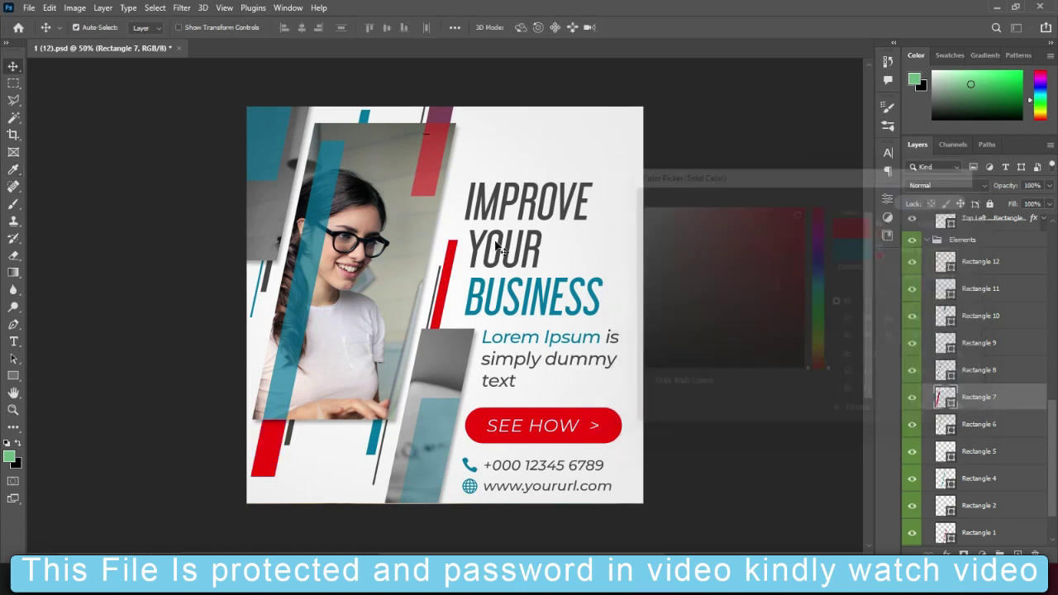
{"action": "left_click", "coordinate": [314, 265]}
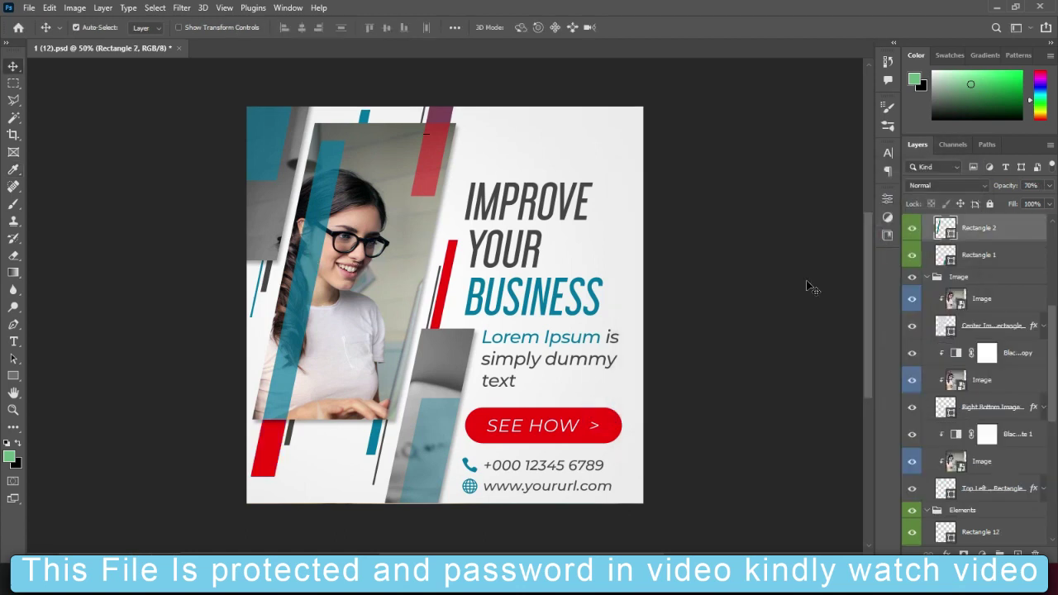
{"action": "double_click", "coordinate": [952, 234]}
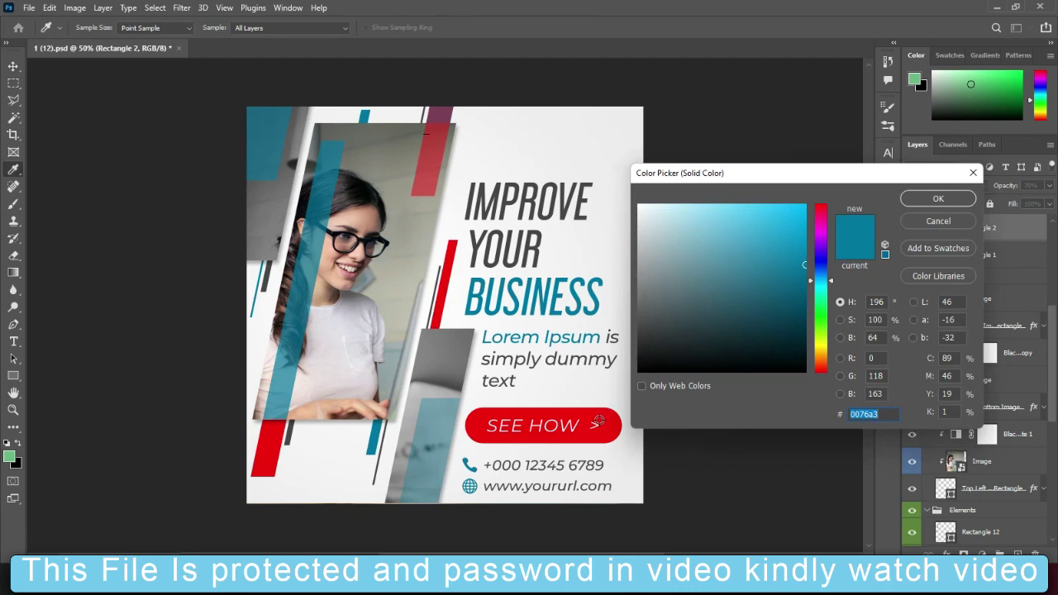
{"action": "left_click", "coordinate": [600, 418]}
{"action": "left_click", "coordinate": [938, 199]}
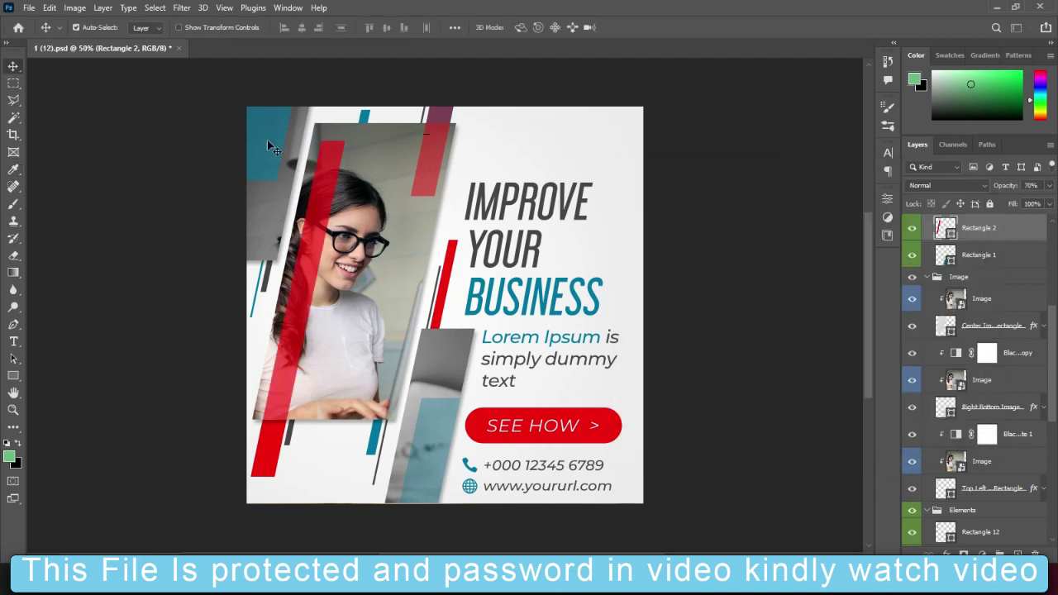
Step: Recolour Rectangle 4 and Rectangle 6 to the button red, Rectangle 6 becoming #f30a0b
{"action": "left_click", "coordinate": [267, 139]}
{"action": "double_click", "coordinate": [952, 234]}
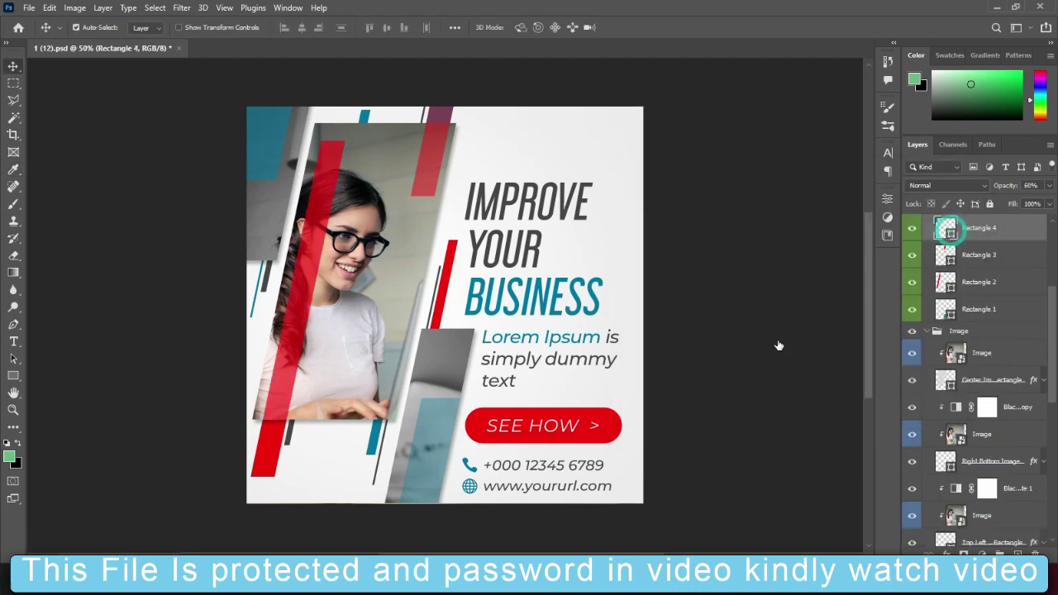
{"action": "left_click", "coordinate": [608, 424]}
{"action": "left_click", "coordinate": [938, 201]}
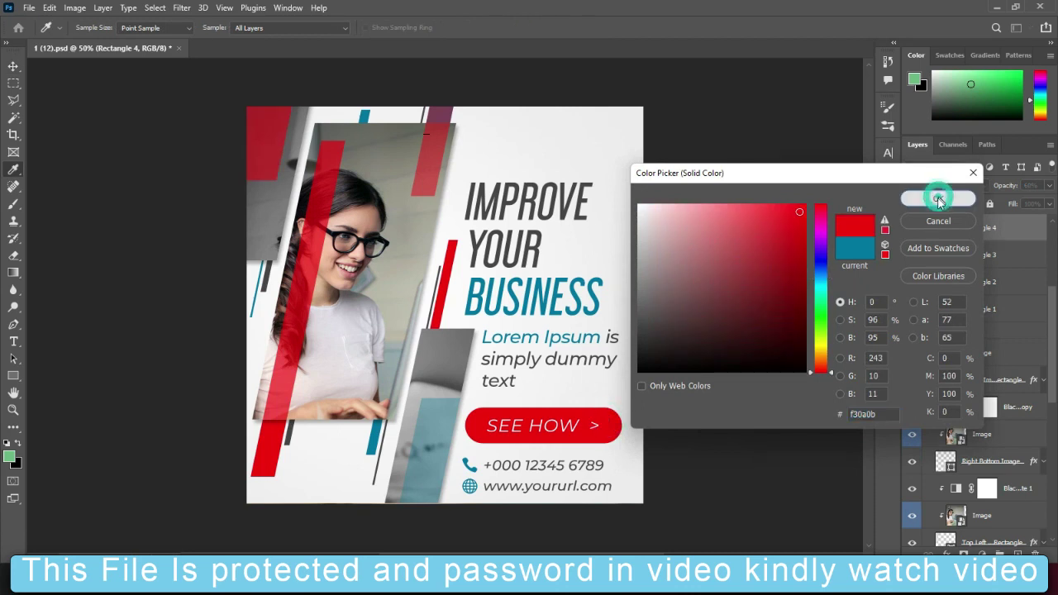
{"action": "left_click", "coordinate": [364, 120]}
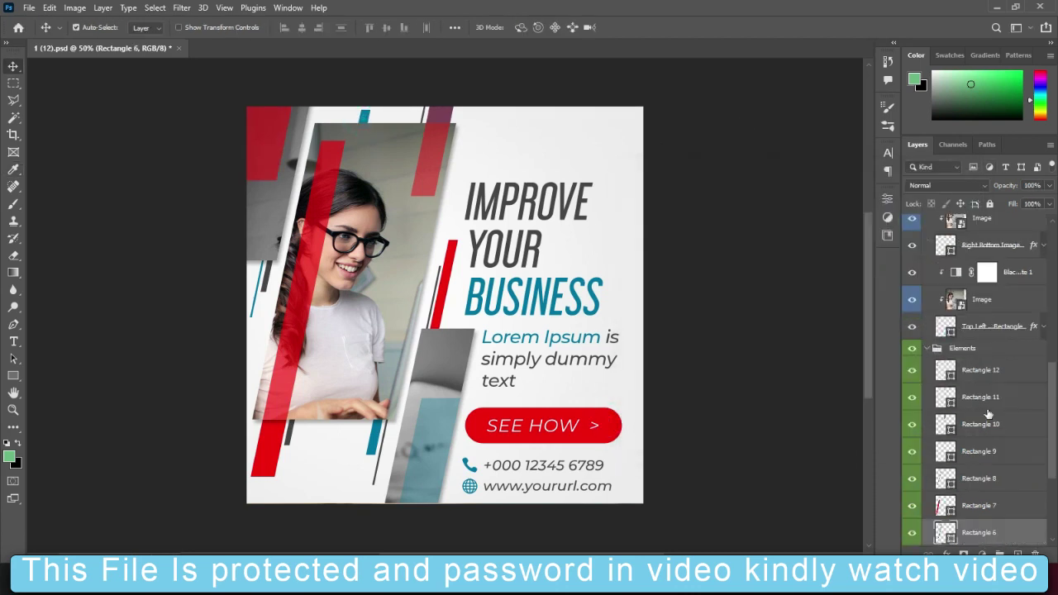
{"action": "double_click", "coordinate": [949, 536]}
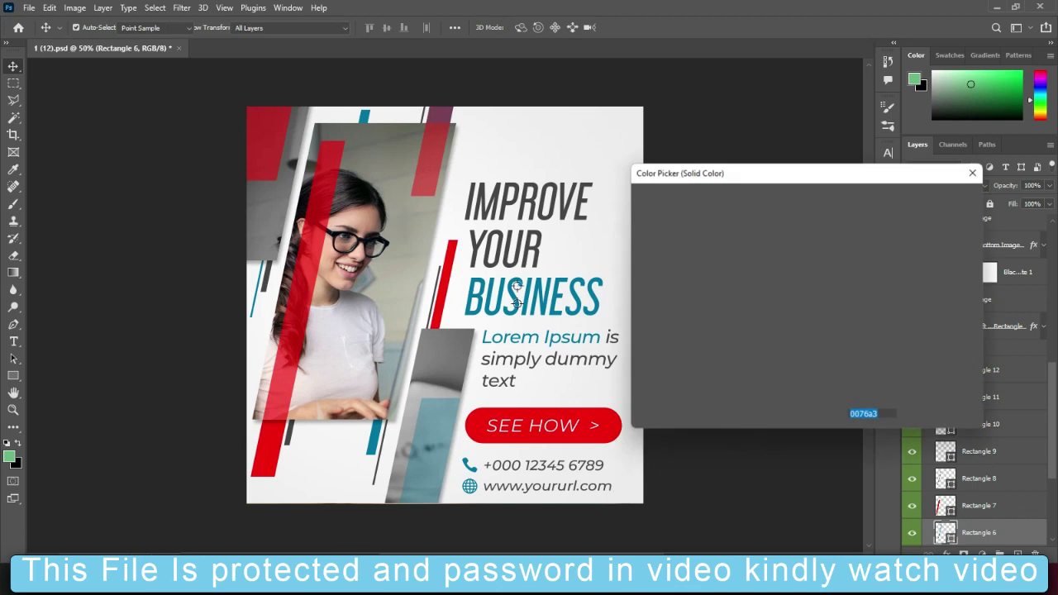
{"action": "left_click", "coordinate": [565, 421]}
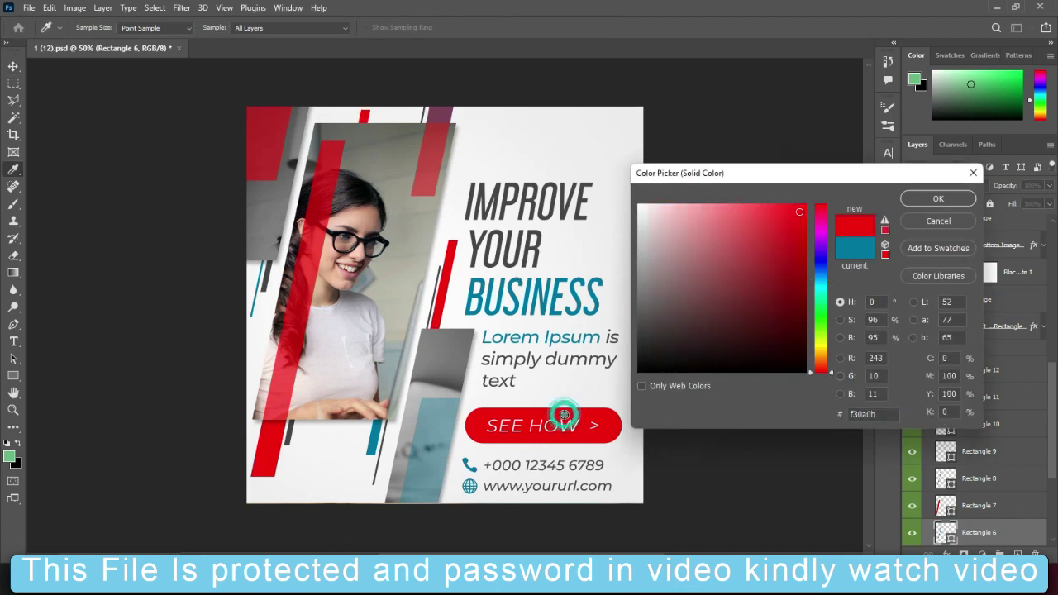
{"action": "left_click", "coordinate": [920, 201]}
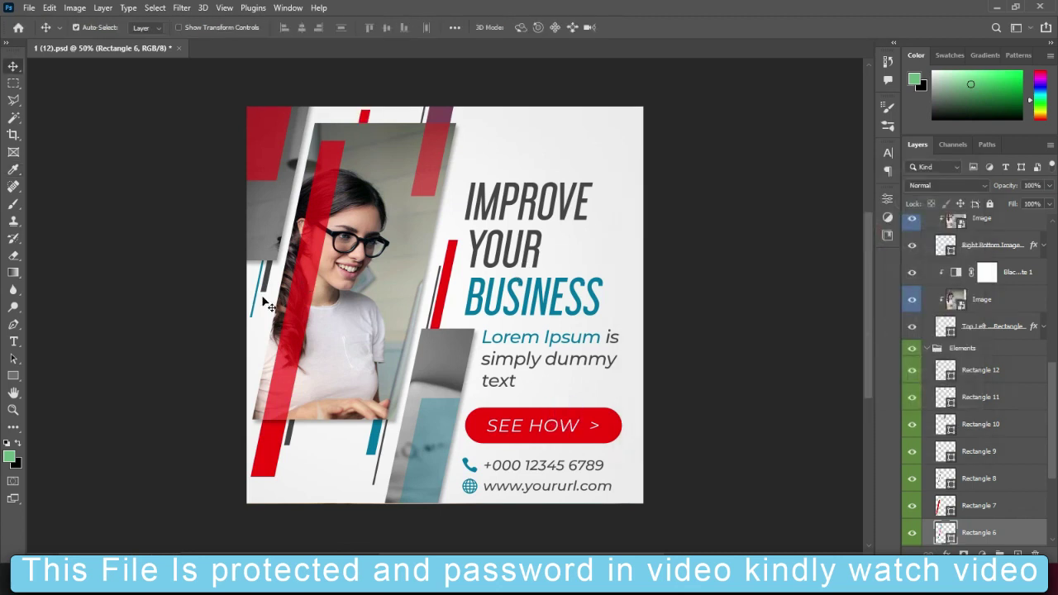
{"action": "left_click", "coordinate": [377, 446]}
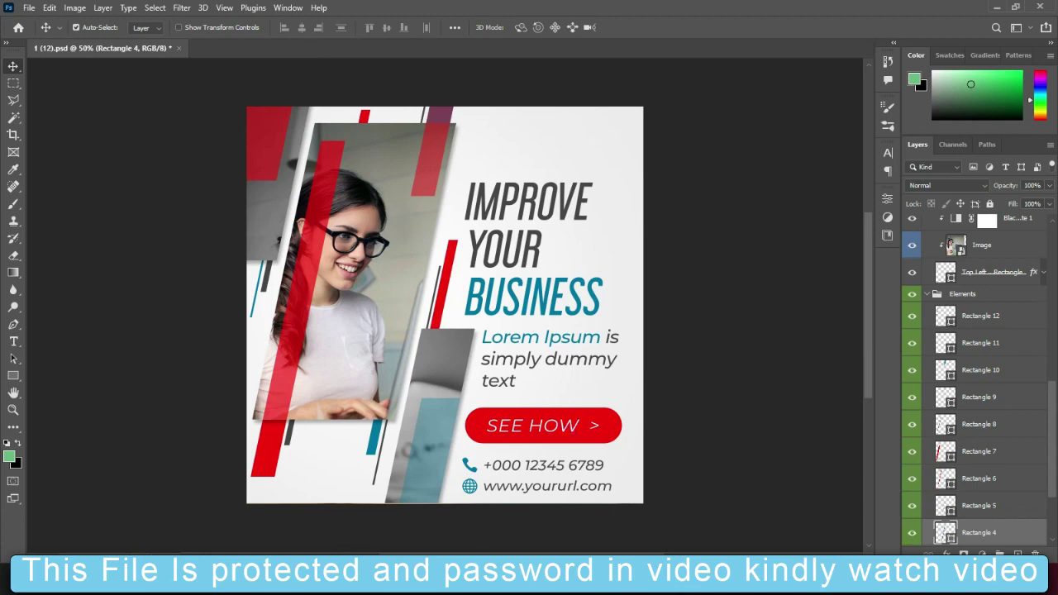
Step: Open the Corporate Headline banner template 1 (20) from the templates folder in Photoshop
{"action": "left_click", "coordinate": [382, 506]}
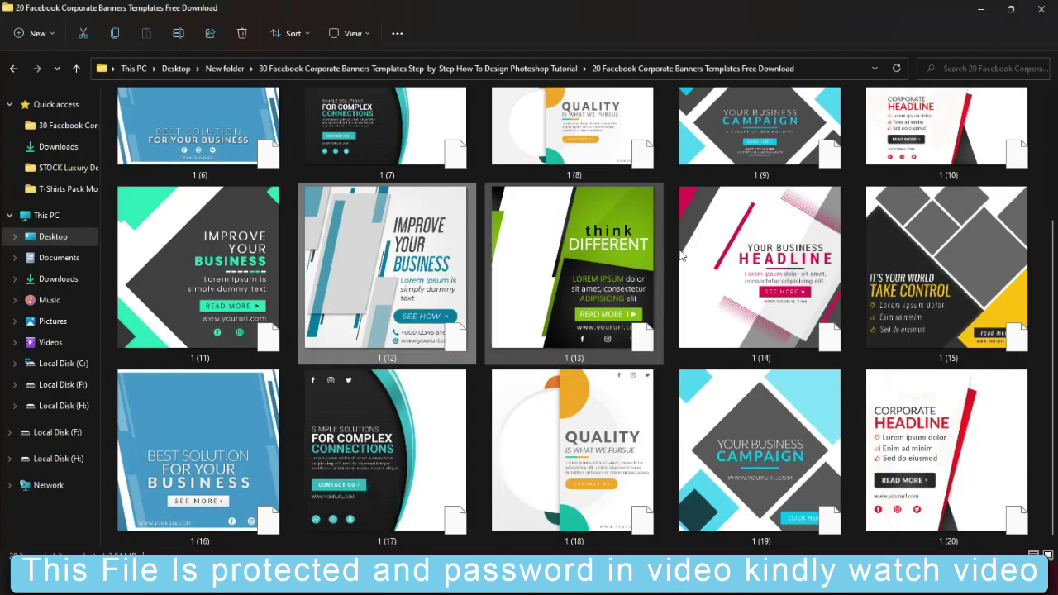
{"action": "left_click", "coordinate": [755, 295]}
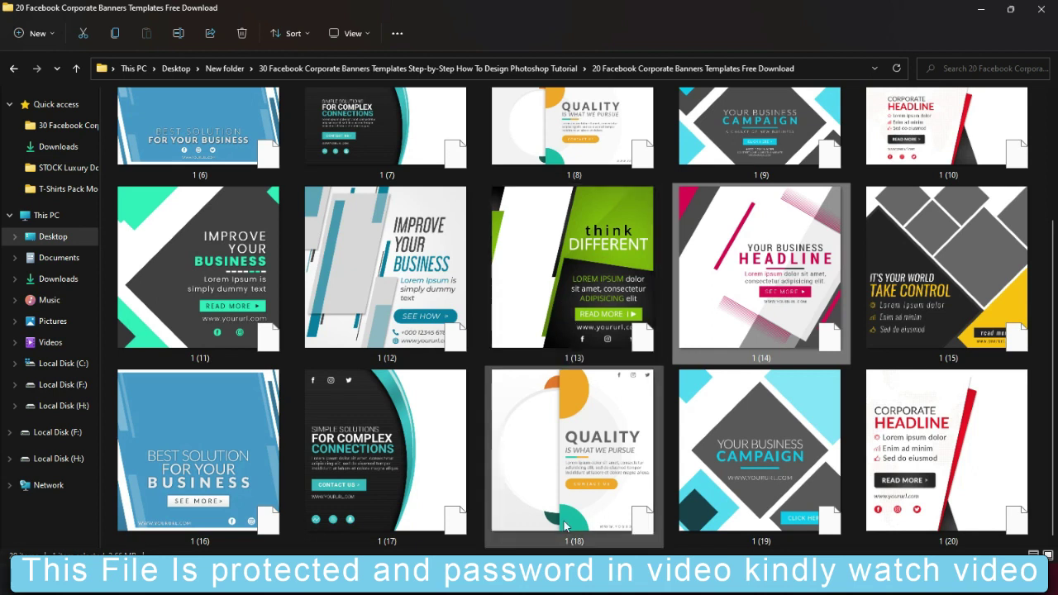
{"action": "left_click", "coordinate": [383, 482]}
{"action": "double_click", "coordinate": [969, 464]}
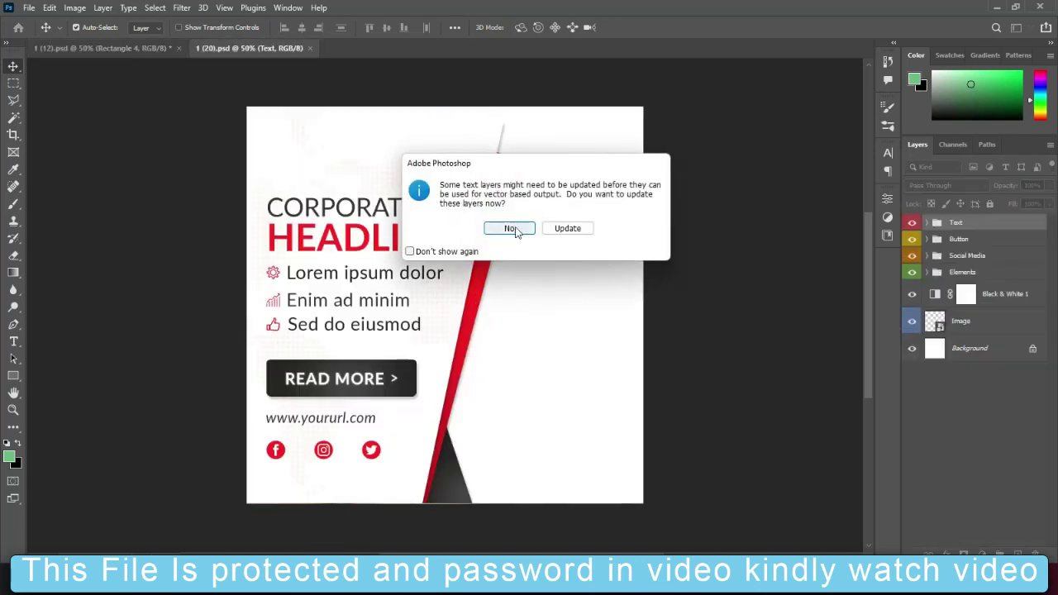
Step: Skip the text-layer update and place group photo 1 (86) into the Image smart object
{"action": "left_click", "coordinate": [513, 229]}
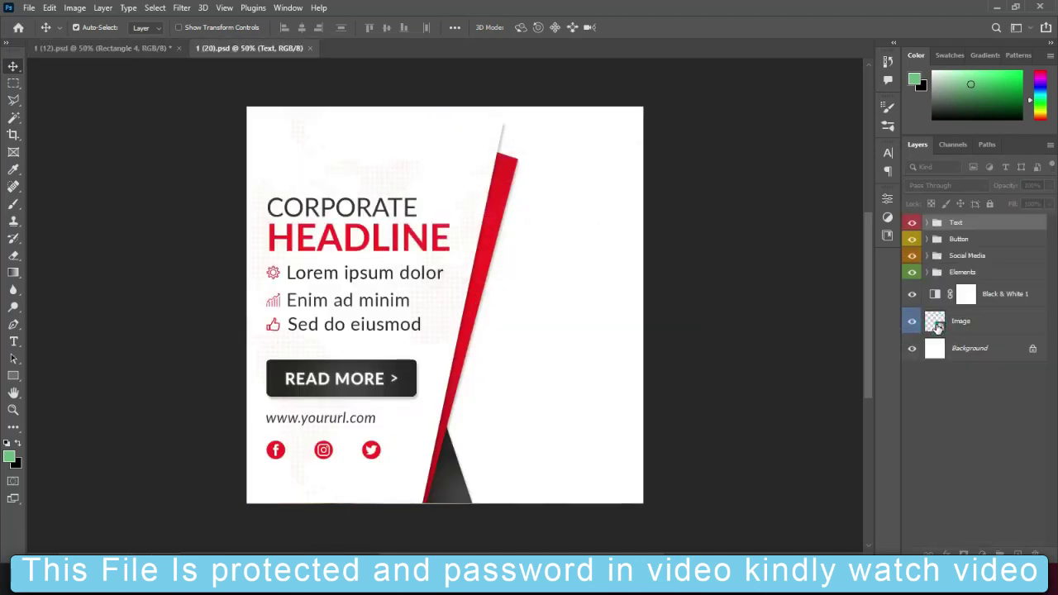
{"action": "double_click", "coordinate": [935, 324]}
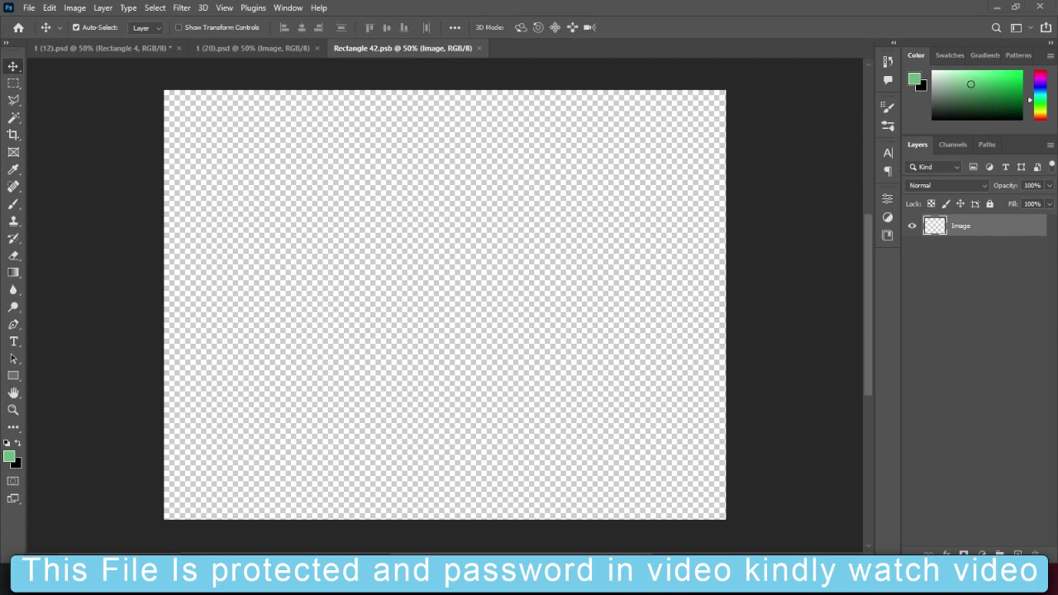
{"action": "left_click", "coordinate": [479, 529]}
{"action": "left_click_drag", "start_coordinate": [538, 306], "coordinate": [449, 489]}
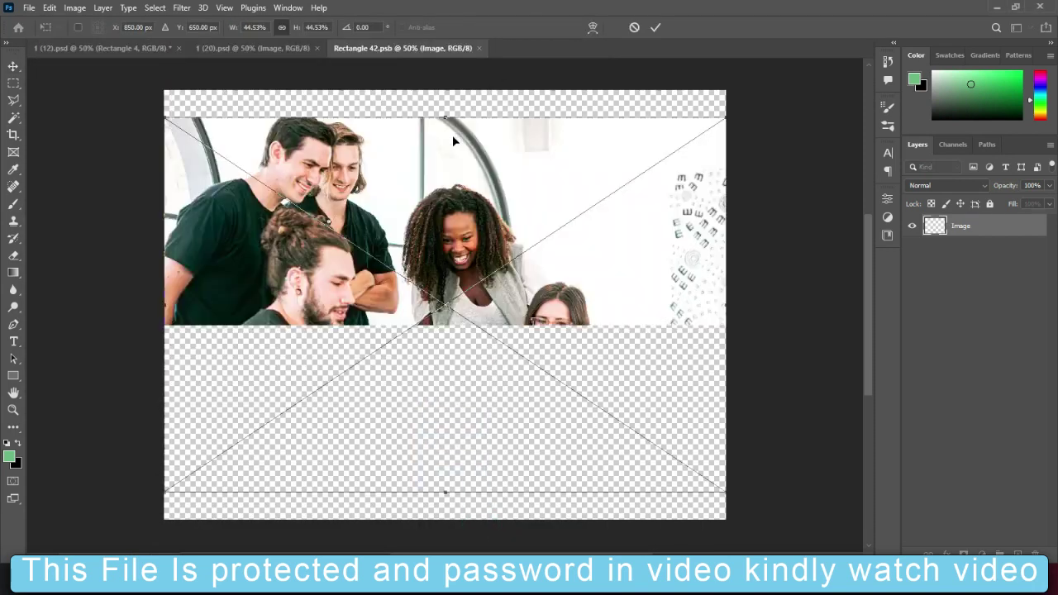
Step: Scale the photo to fill the canvas, save Rectangle 42.psb, and hide the CORPORATE HEADLINE text
{"action": "left_click_drag", "start_coordinate": [445, 117], "coordinate": [444, 91]}
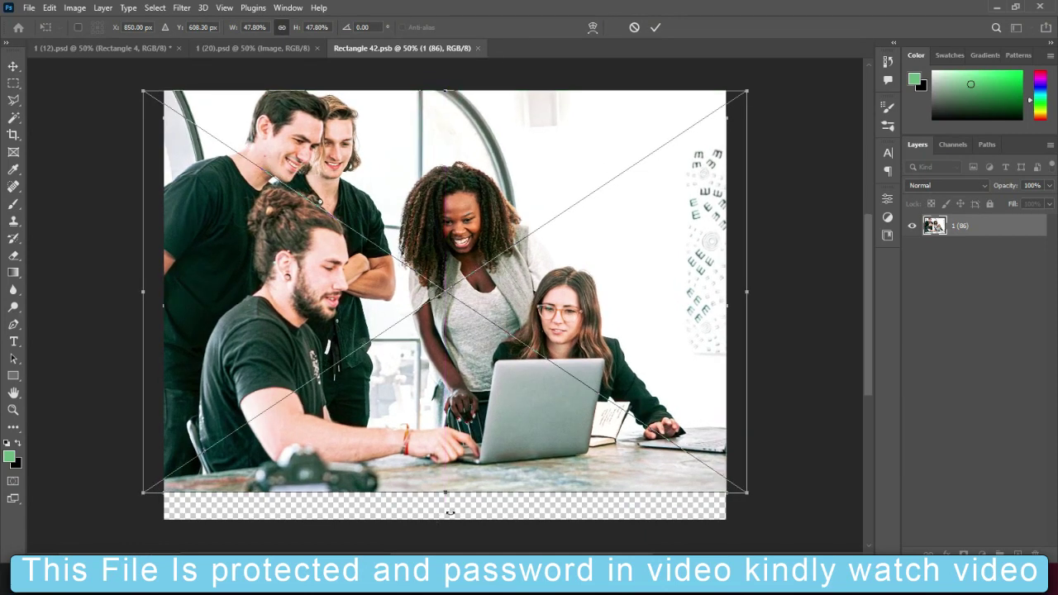
{"action": "left_click_drag", "start_coordinate": [445, 491], "coordinate": [444, 519]}
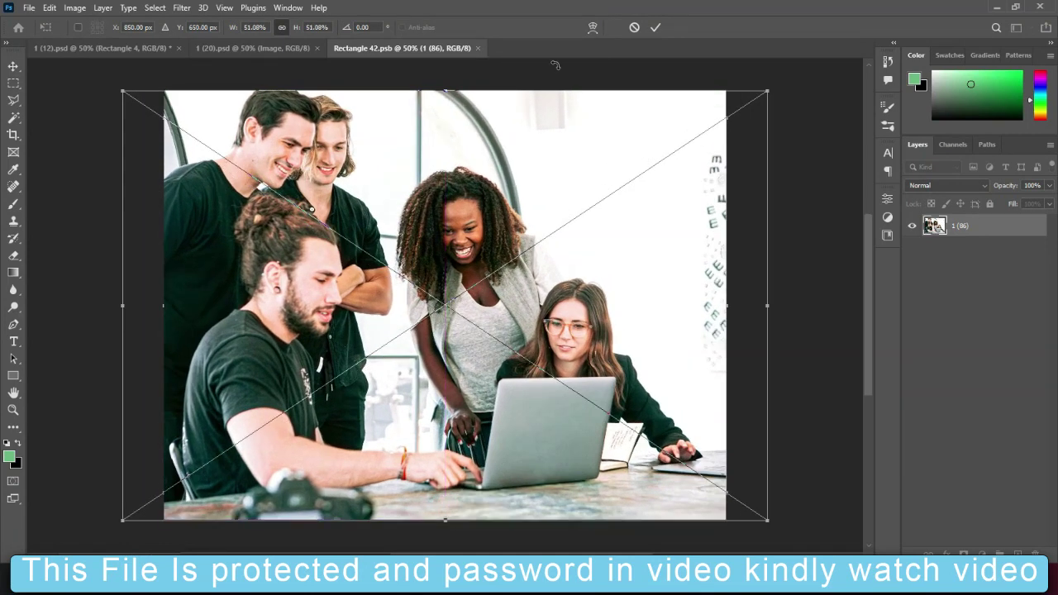
{"action": "left_click", "coordinate": [655, 28]}
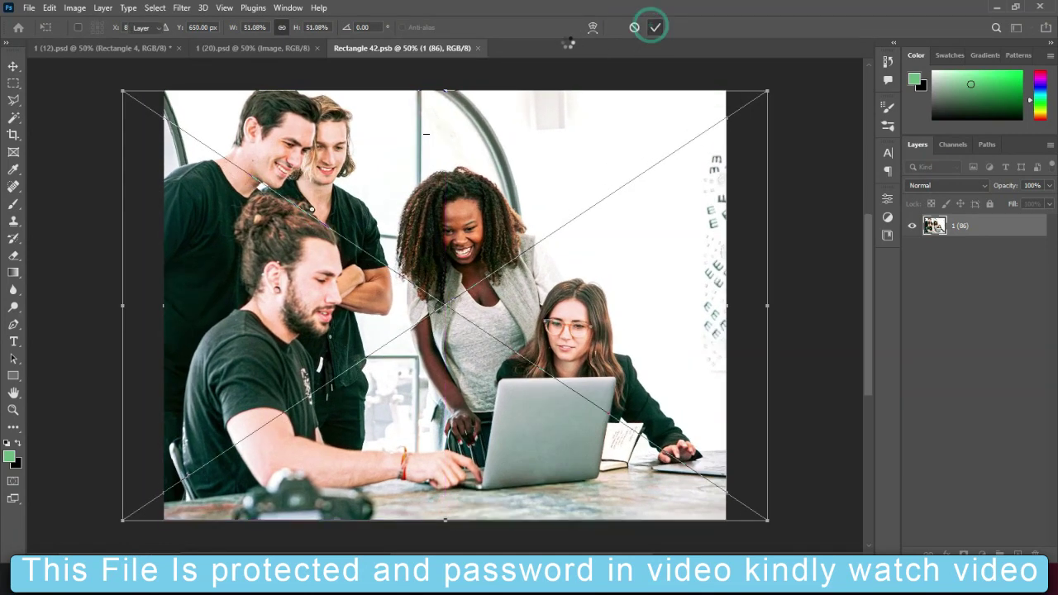
{"action": "left_click", "coordinate": [482, 48]}
{"action": "left_click", "coordinate": [467, 218]}
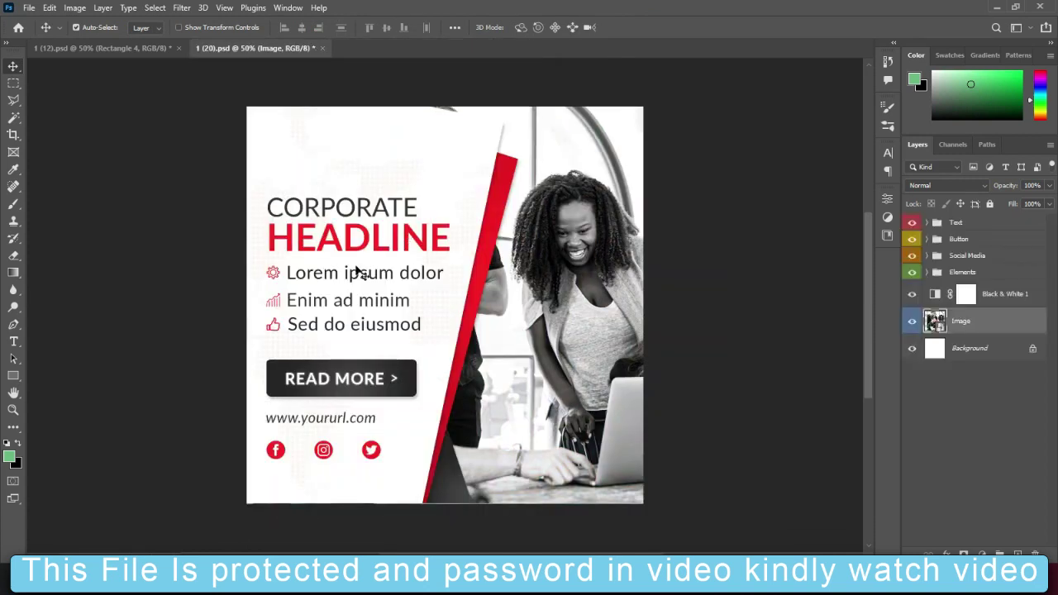
{"action": "left_click", "coordinate": [356, 243]}
{"action": "left_click", "coordinate": [912, 244]}
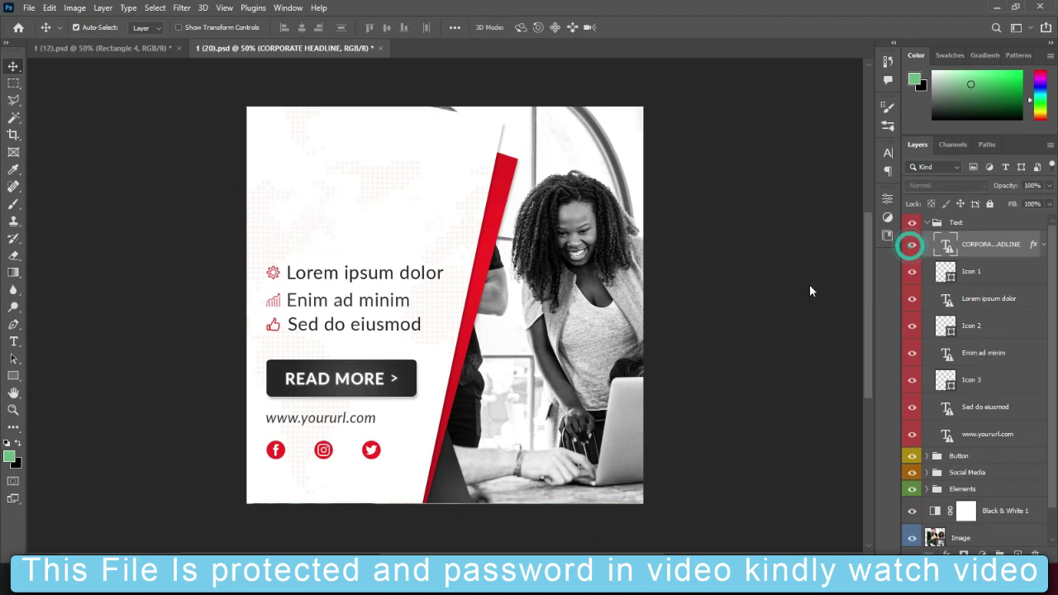
Step: Browse the banner templates folder, checking templates 1 (12), 1 (18) and 1 (8)
{"action": "left_click", "coordinate": [413, 521]}
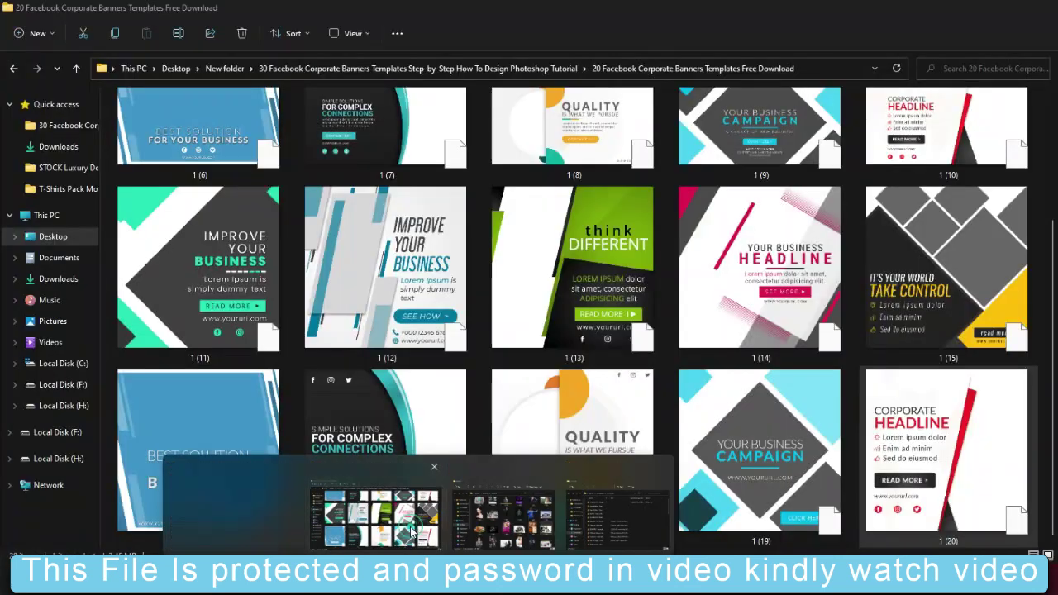
{"action": "scroll", "coordinate": [635, 400], "scroll_direction": "up", "scroll_amount": 3}
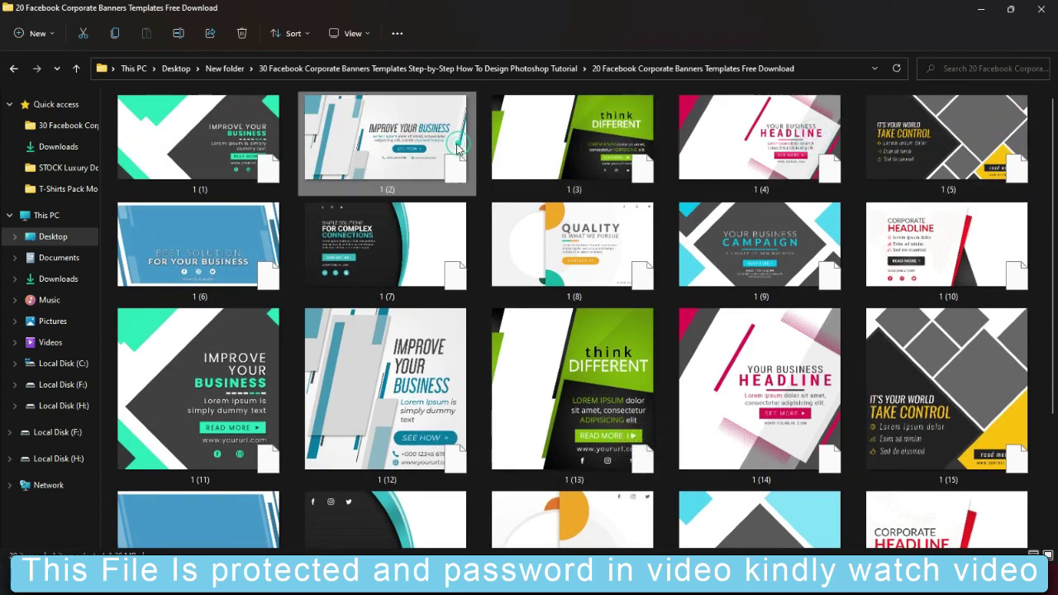
{"action": "left_click", "coordinate": [337, 412]}
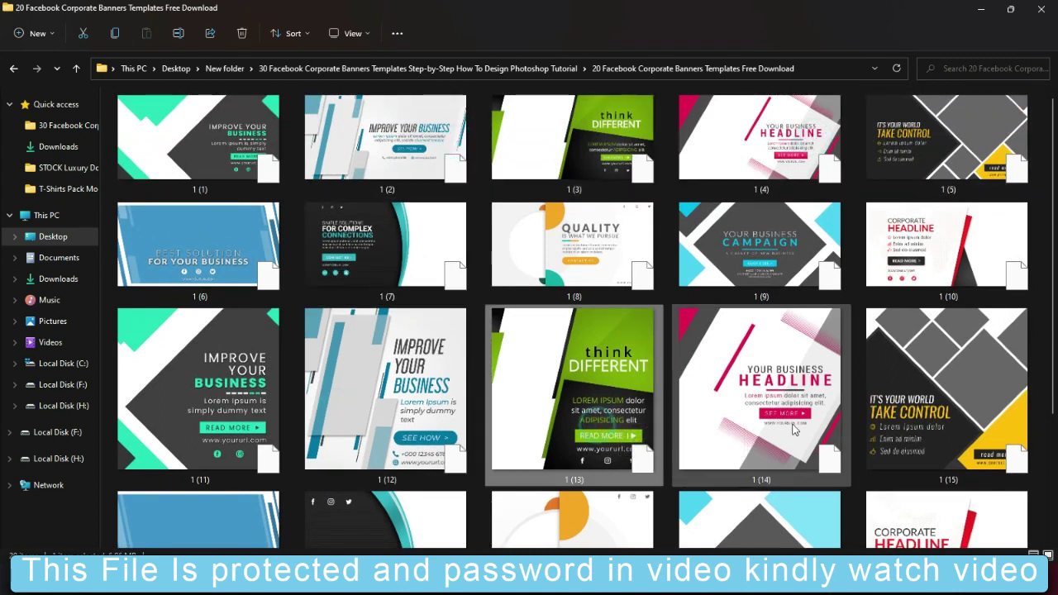
{"action": "scroll", "coordinate": [1055, 228], "scroll_direction": "down", "scroll_amount": 3}
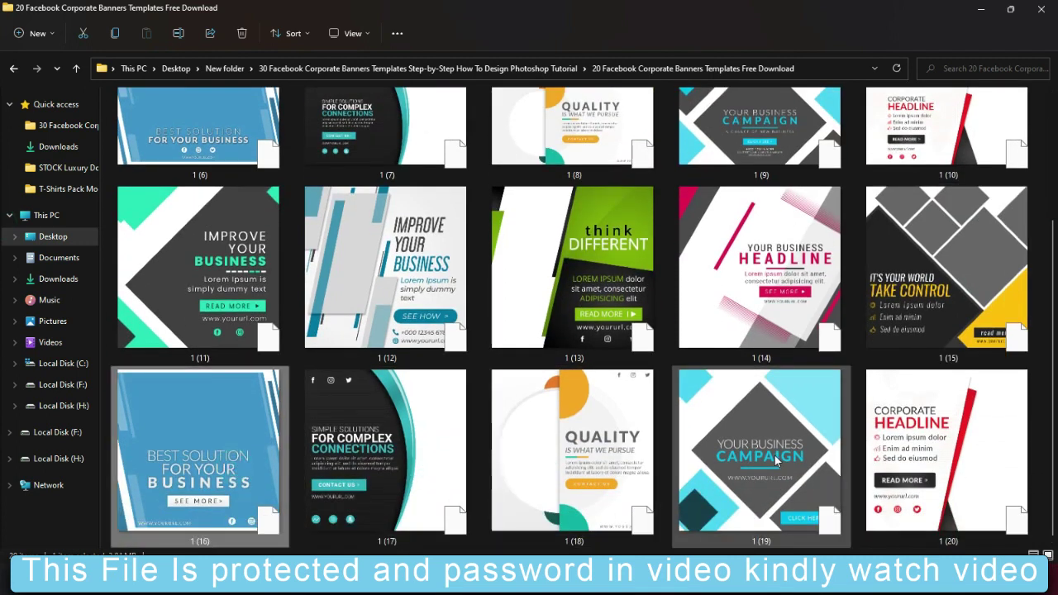
{"action": "left_click", "coordinate": [599, 467]}
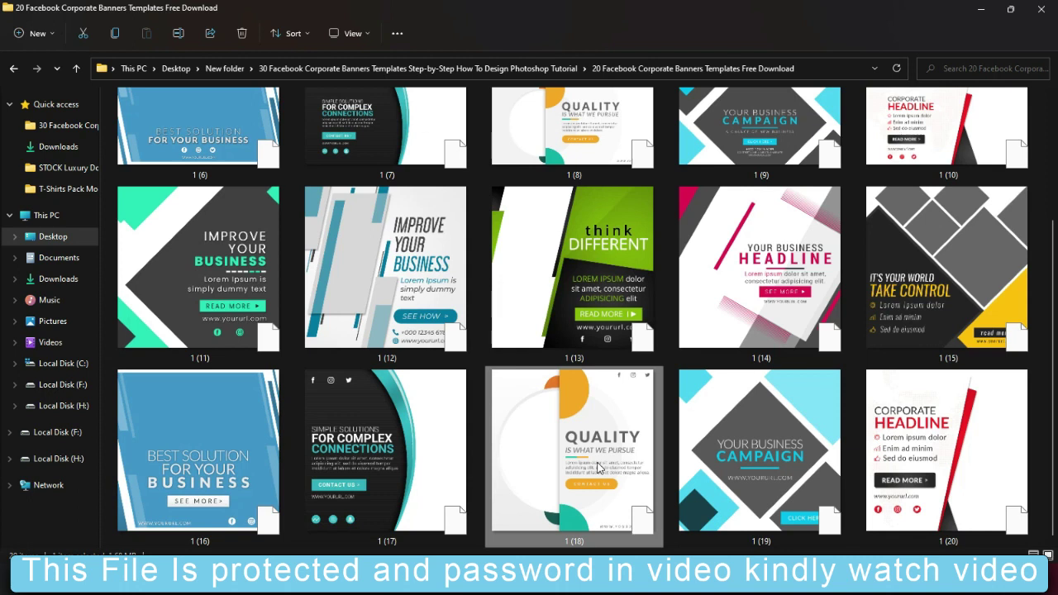
{"action": "scroll", "coordinate": [1031, 119], "scroll_direction": "up", "scroll_amount": 2}
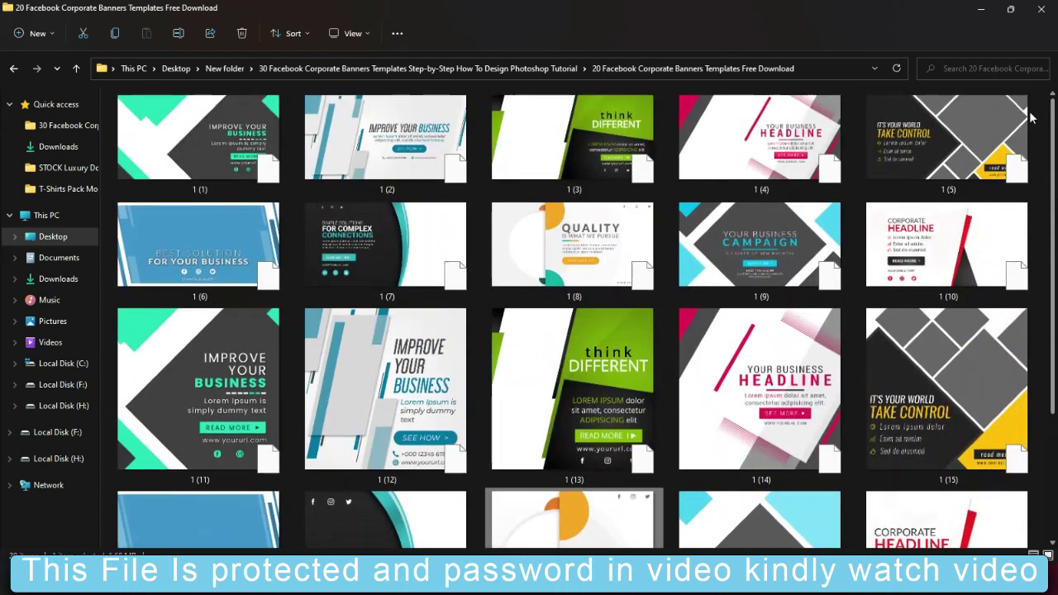
{"action": "left_click", "coordinate": [596, 263]}
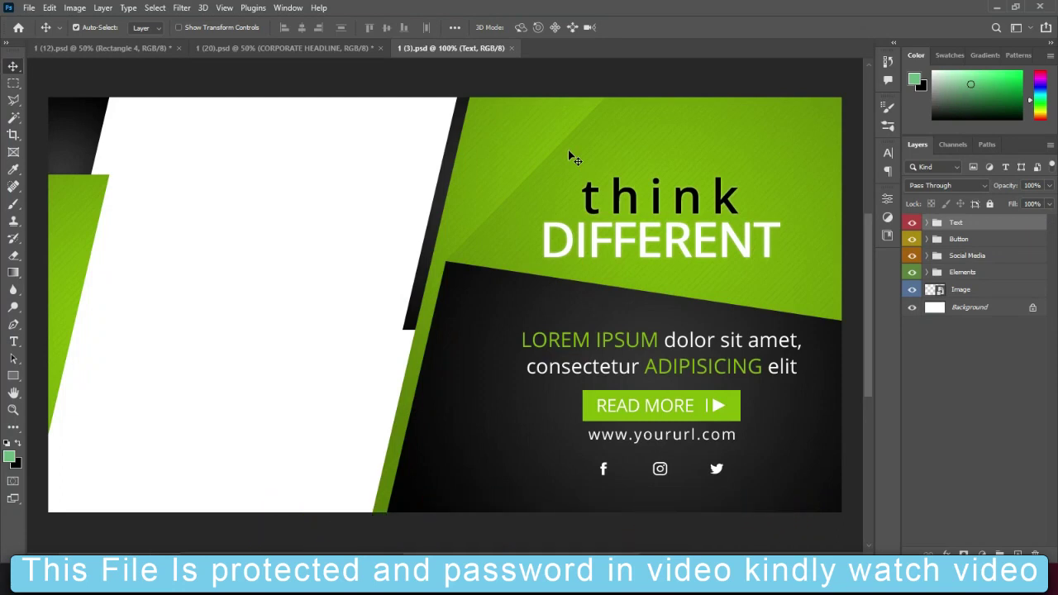
Step: Place group photo 1 (85) from MODELS into the Image smart object, scaled to fill the canvas
{"action": "left_click", "coordinate": [323, 253]}
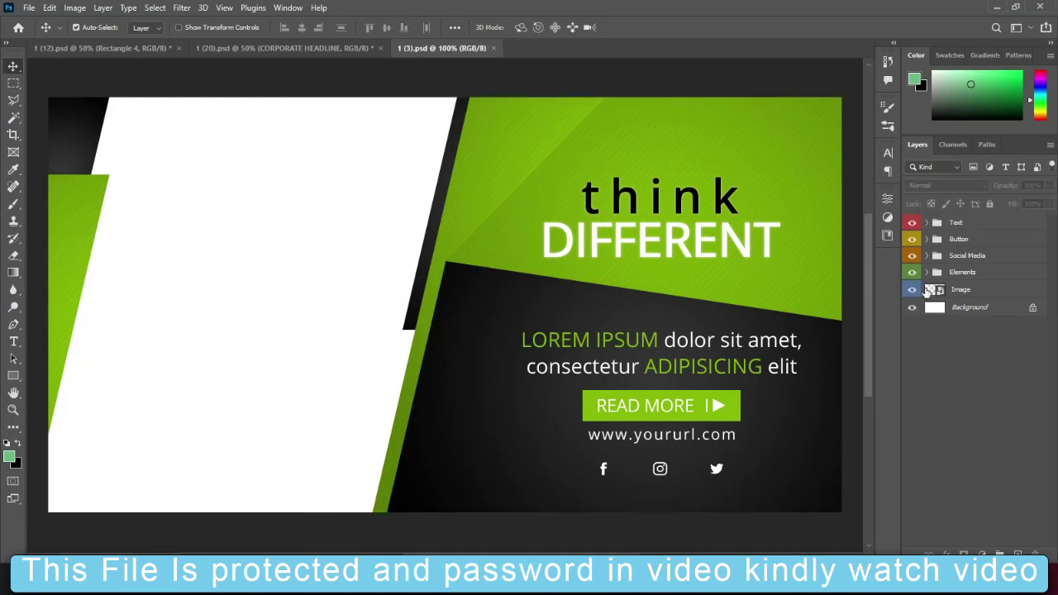
{"action": "double_click", "coordinate": [937, 294]}
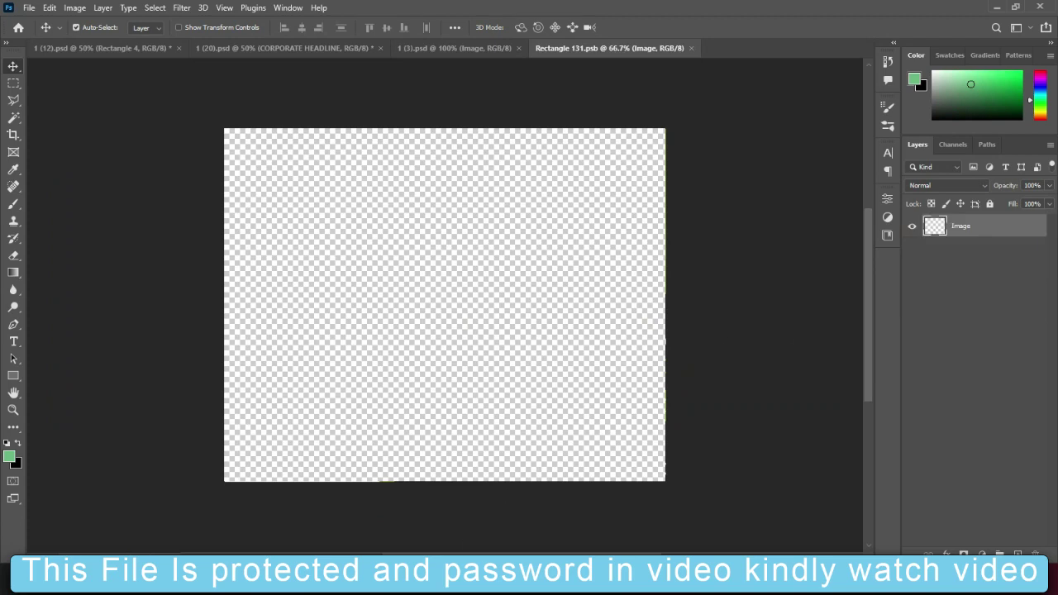
{"action": "left_click", "coordinate": [493, 519]}
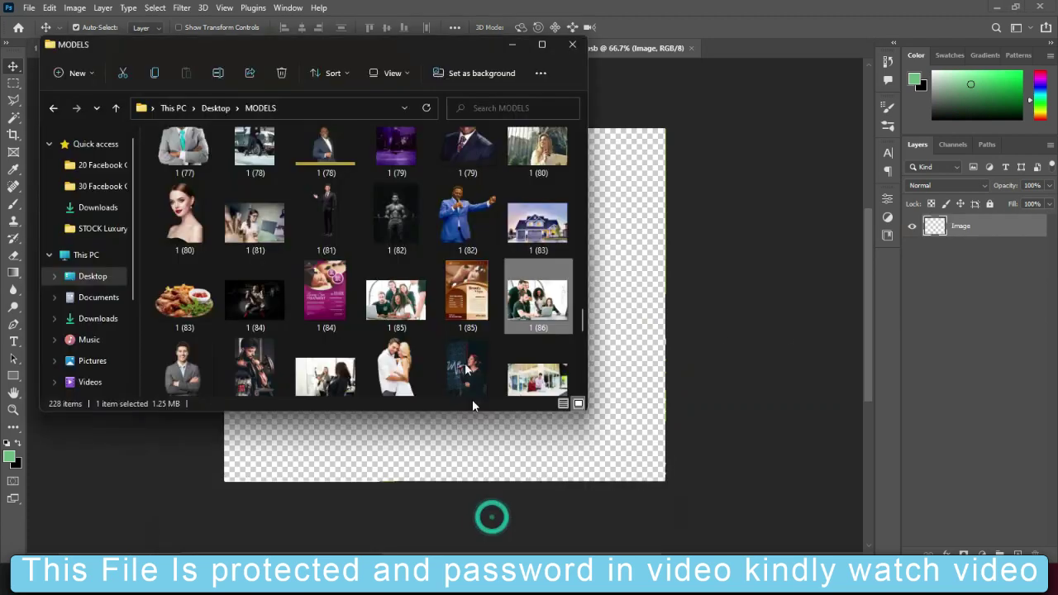
{"action": "left_click", "coordinate": [393, 312]}
{"action": "left_click_drag", "start_coordinate": [397, 302], "coordinate": [409, 444]}
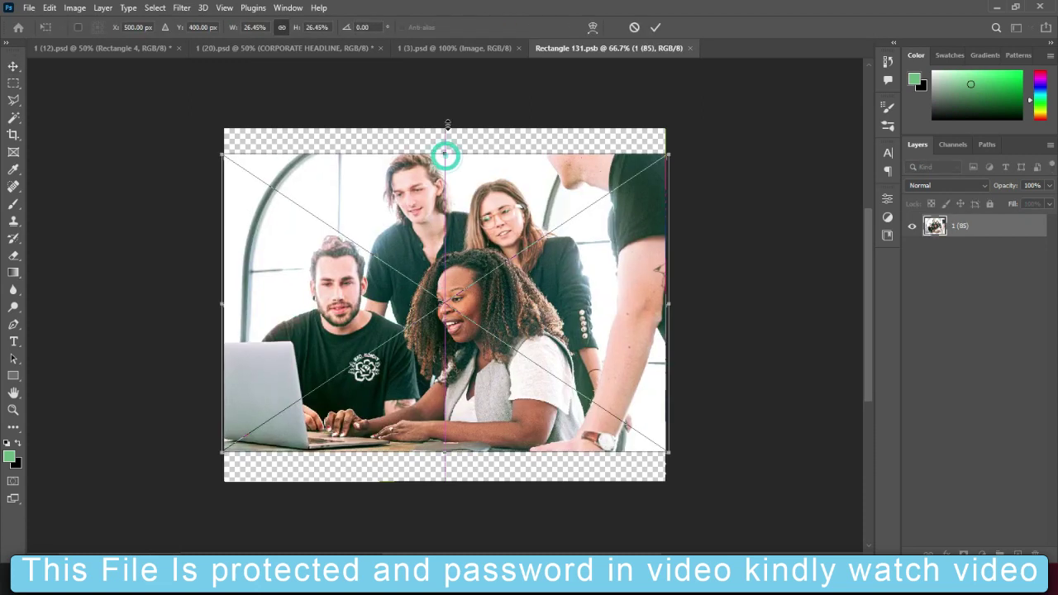
{"action": "left_click_drag", "start_coordinate": [446, 450], "coordinate": [446, 504]}
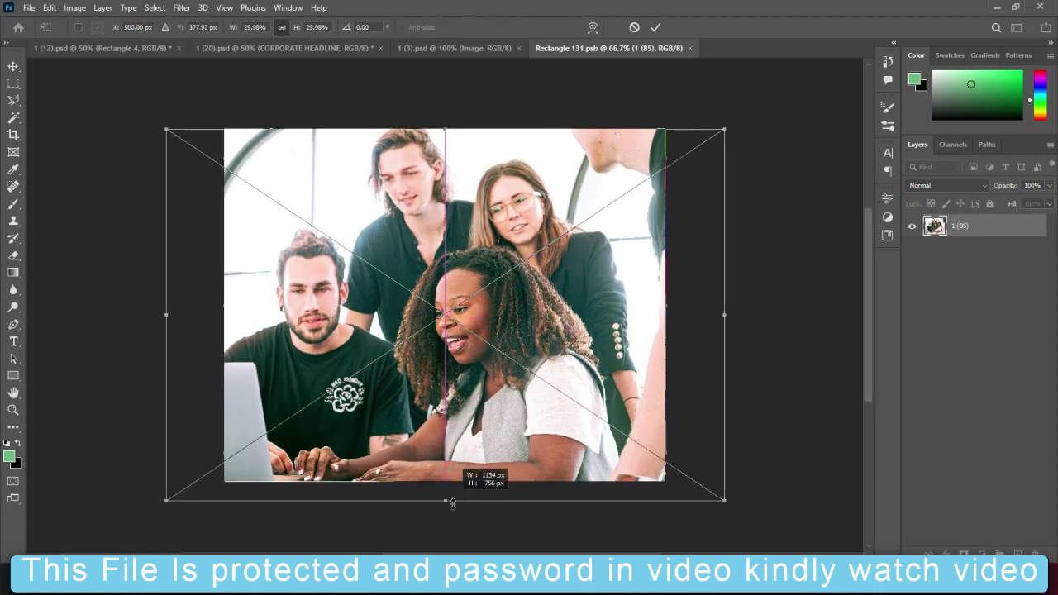
{"action": "left_click", "coordinate": [655, 28]}
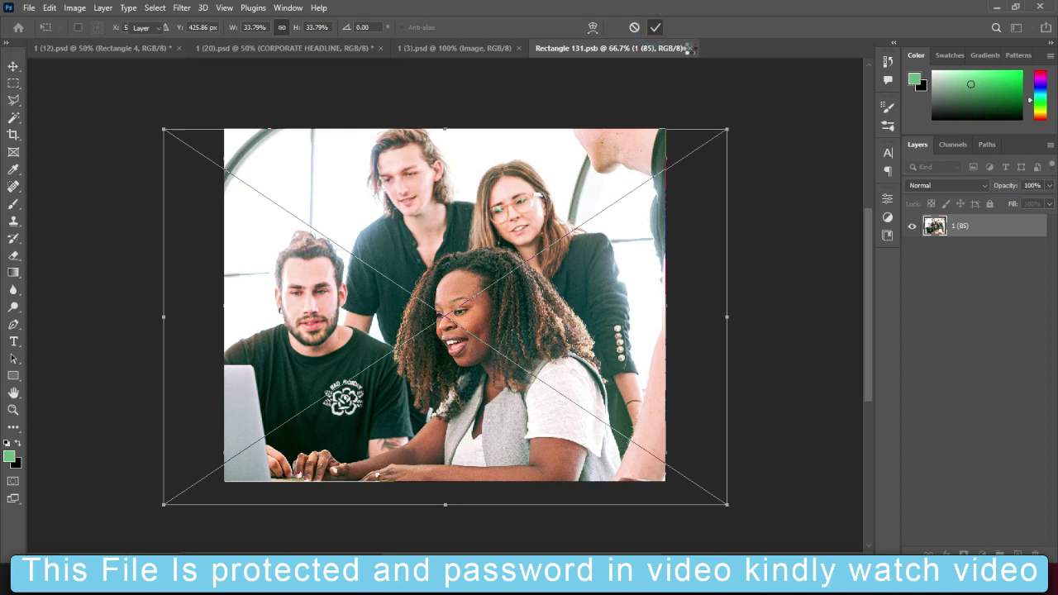
Step: Save and close the placeholder .psb to update the think DIFFERENT banner
{"action": "left_click", "coordinate": [696, 48]}
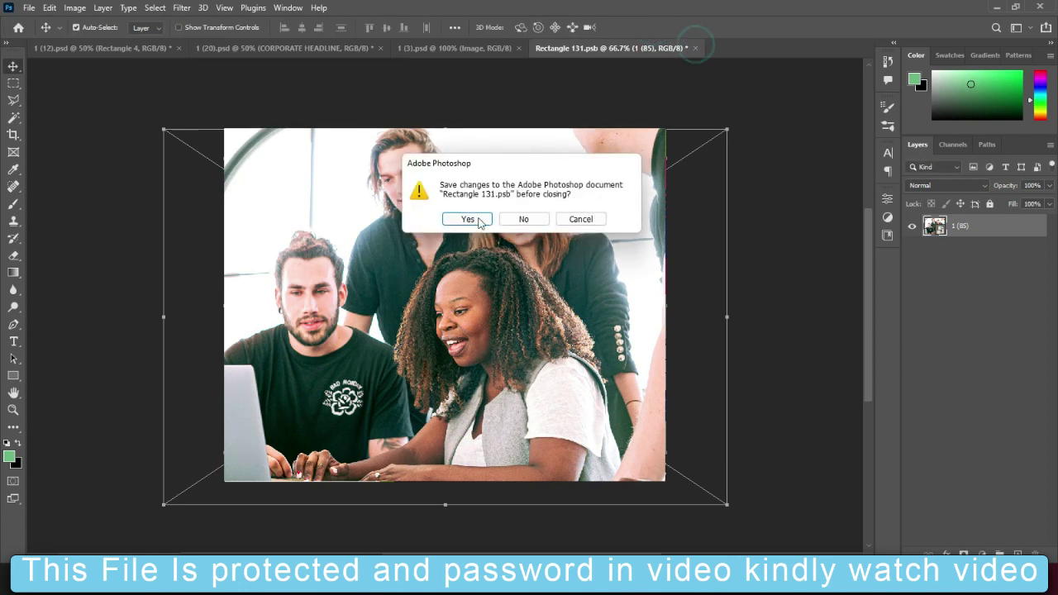
{"action": "left_click", "coordinate": [471, 220]}
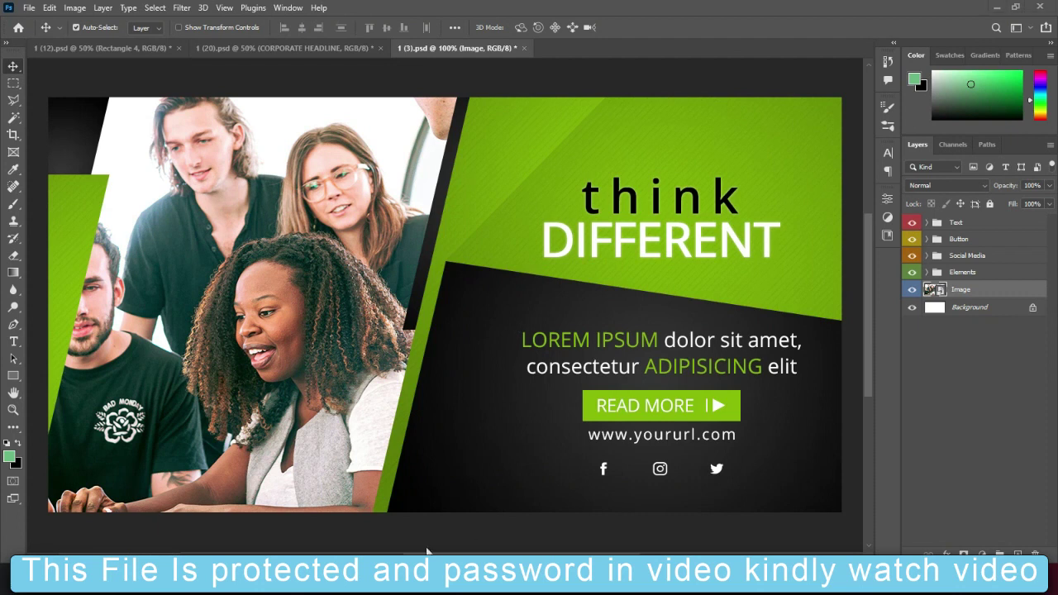
{"action": "scroll", "coordinate": [529, 289], "scroll_direction": "down", "scroll_amount": 2}
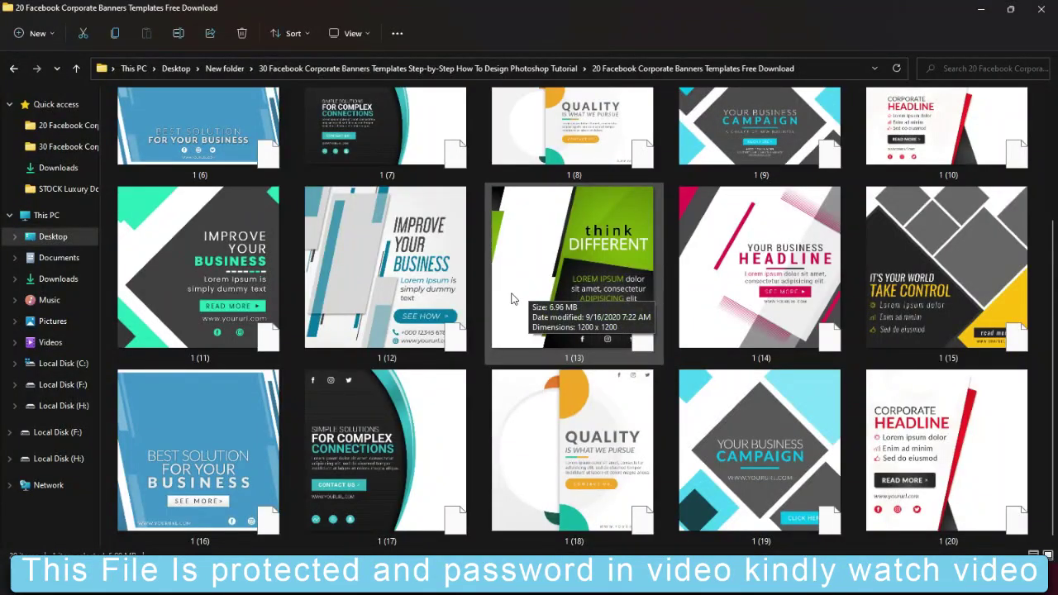